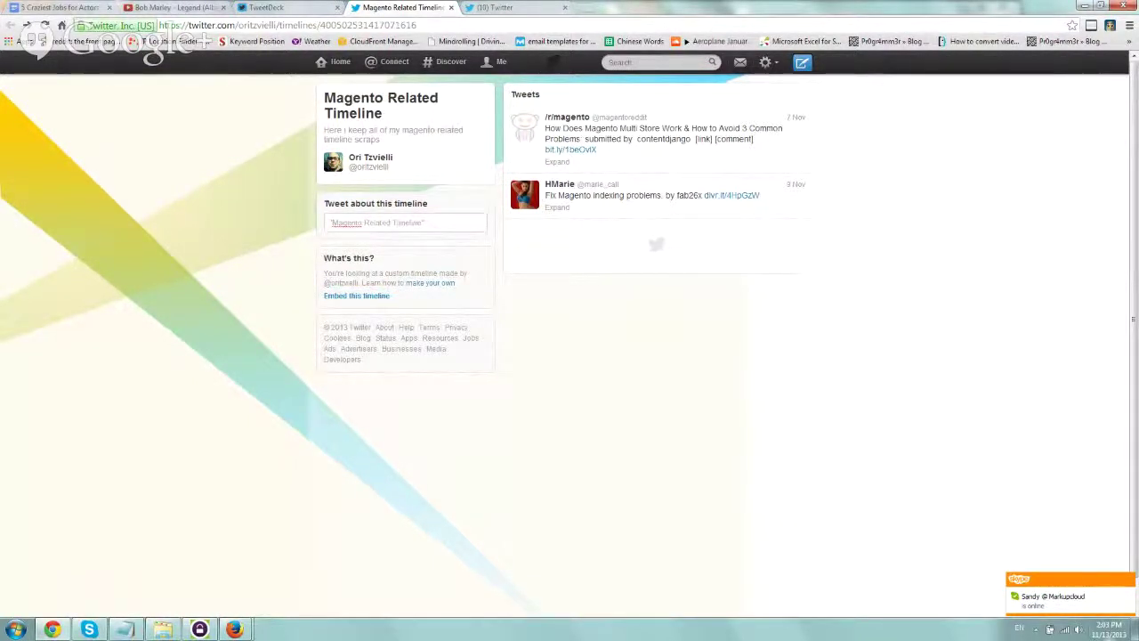
Check today's date on the taskbar calendar, then switch to the TweetDeck dashboard
left_click(1095, 630)
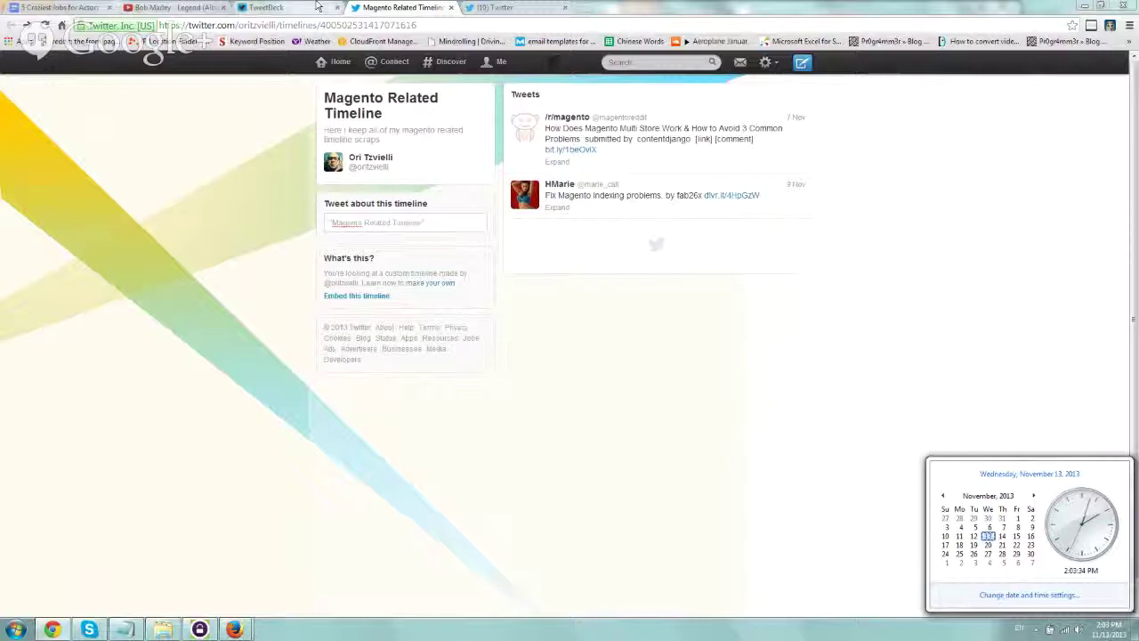
left_click(315, 6)
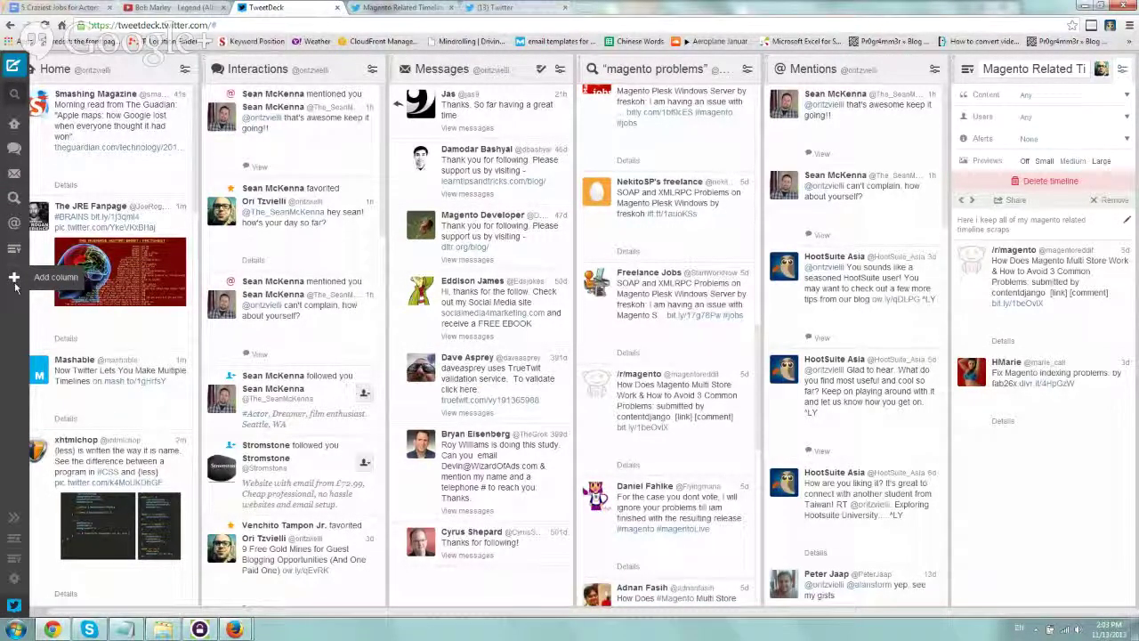
Add a new custom timeline column to TweetDeck
left_click(14, 281)
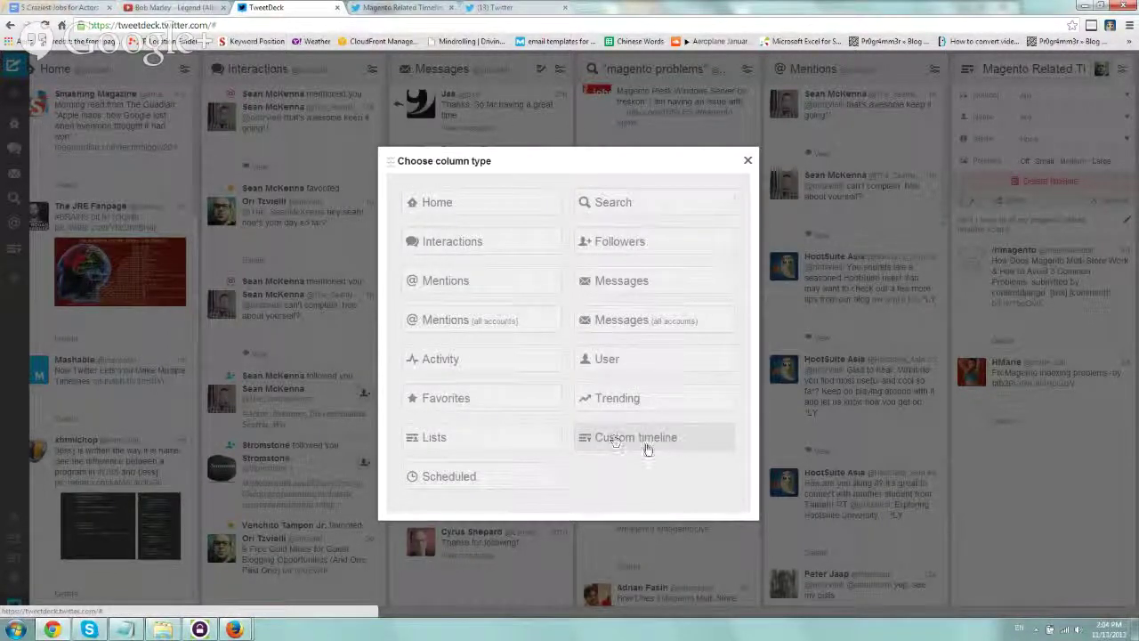
left_click(657, 444)
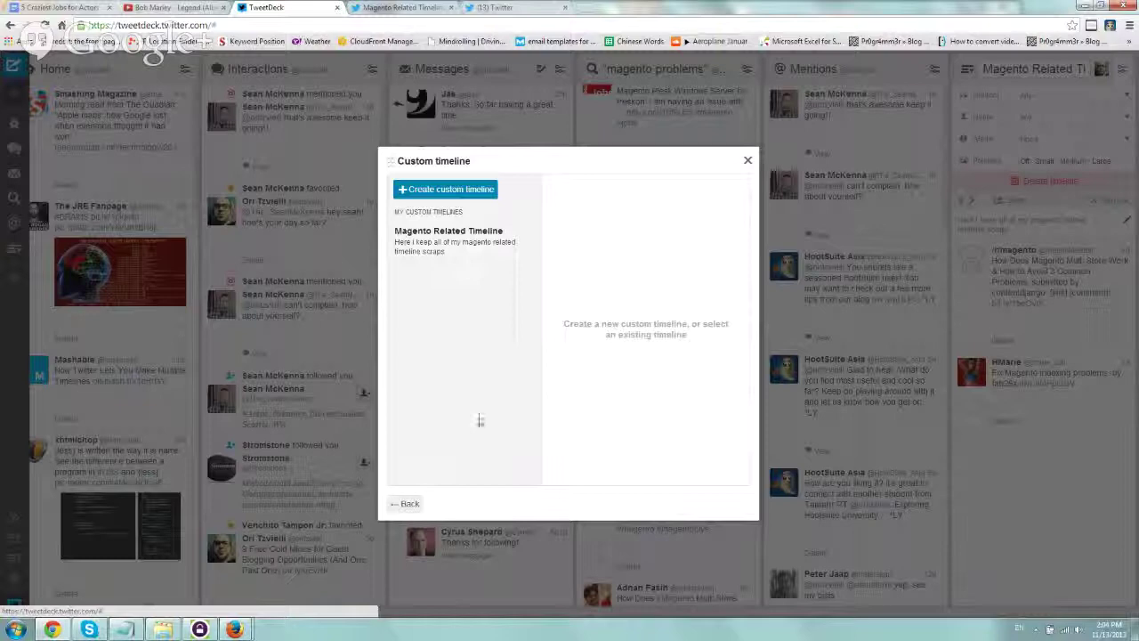
left_click(443, 194)
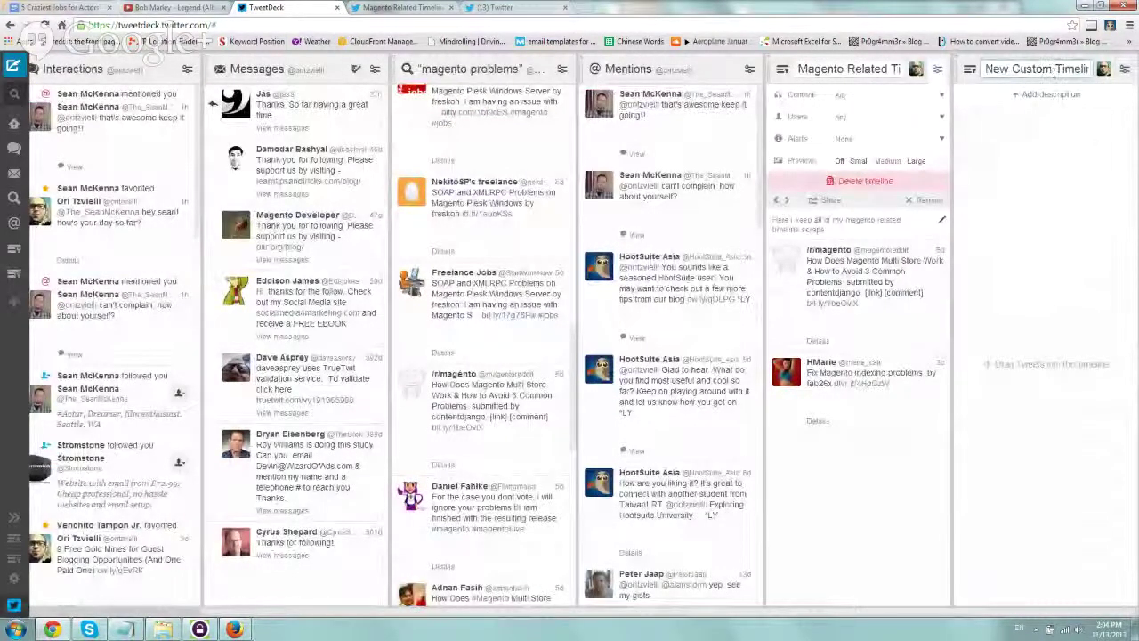
Title the timeline 'Test Timeline' and describe it as 'this is a test for this video'
left_click_drag(1054, 72, 984, 69)
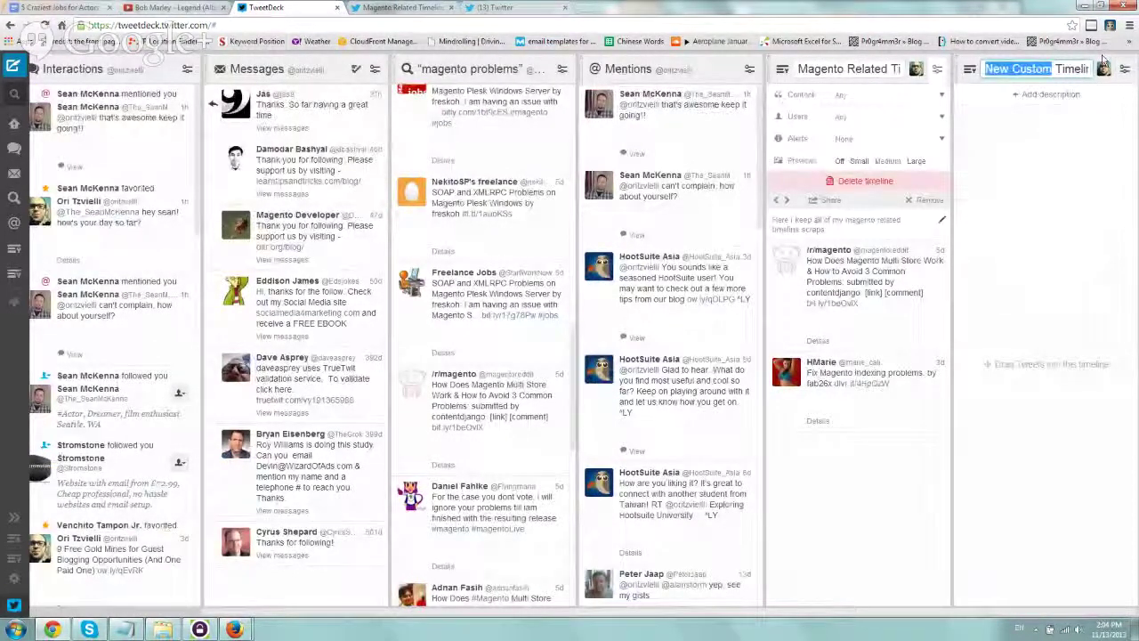
type("Test")
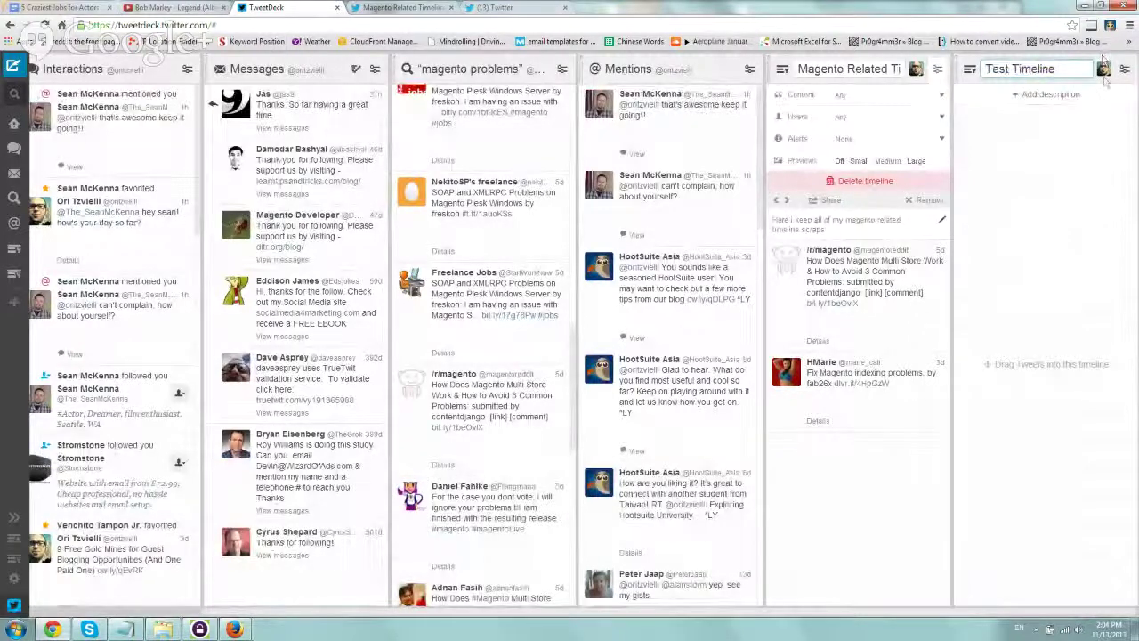
left_click(1045, 93)
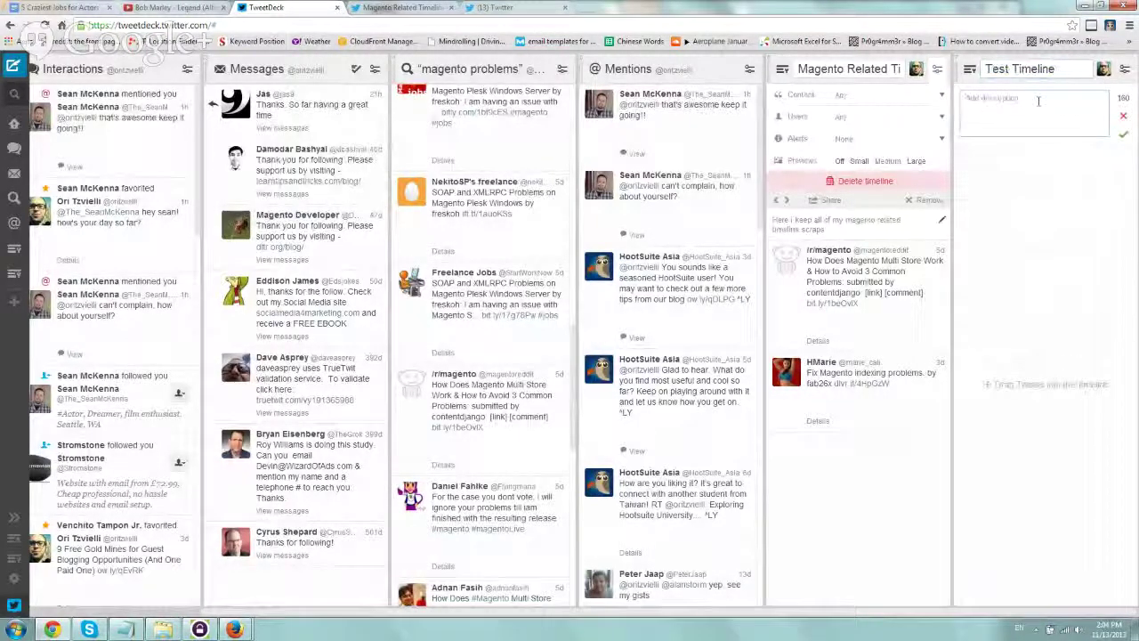
type("this is a t")
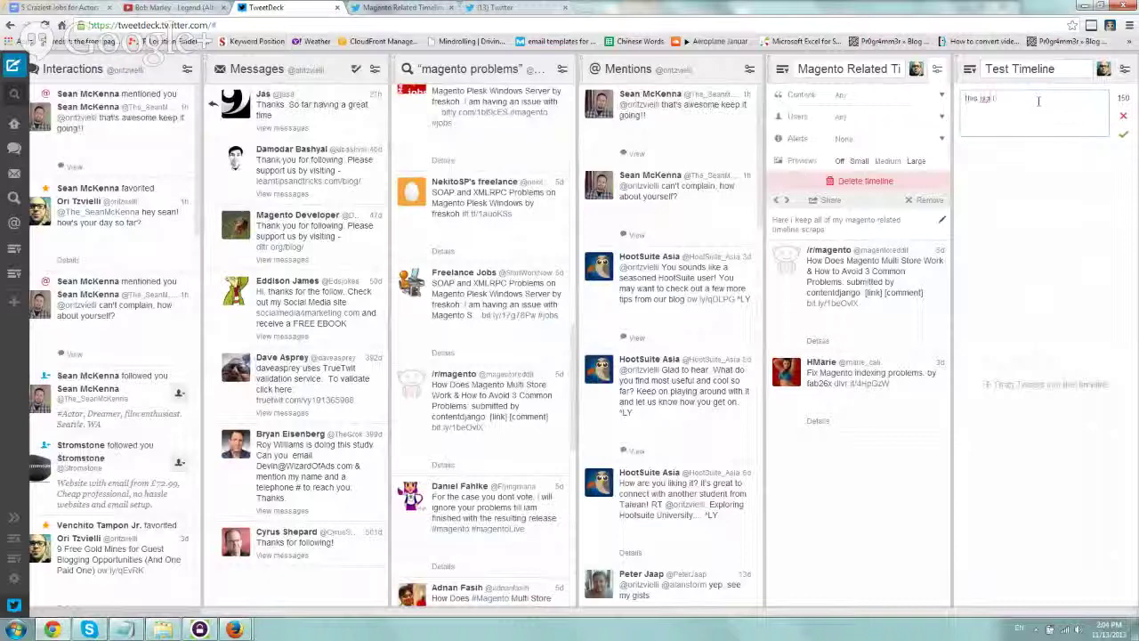
type("est for this")
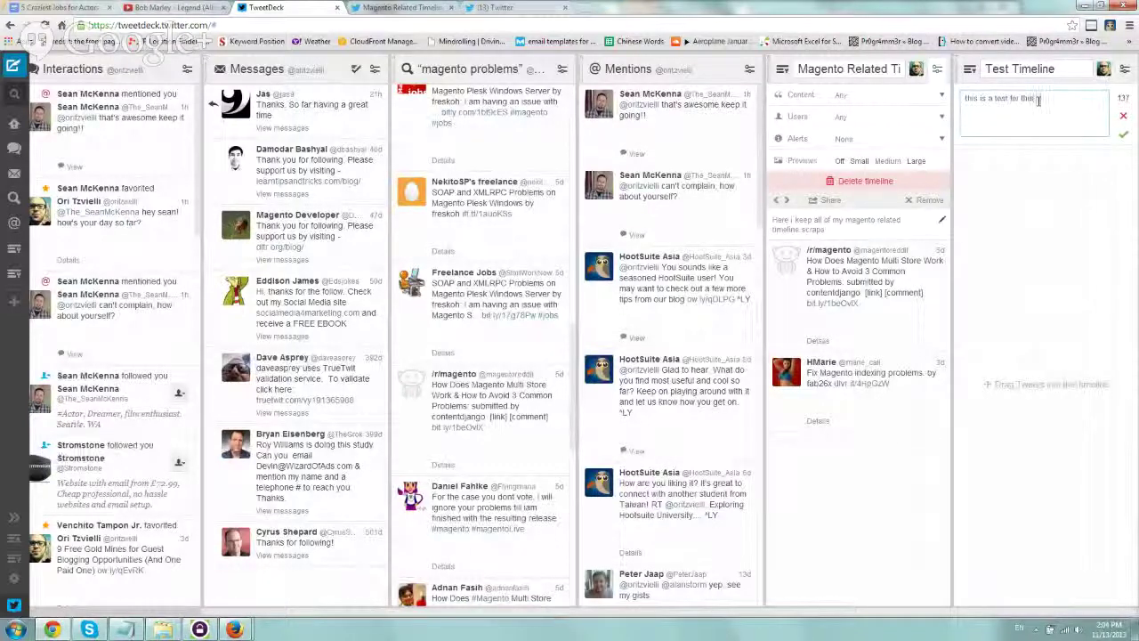
type(" gui")
type("eo")
left_click(1123, 133)
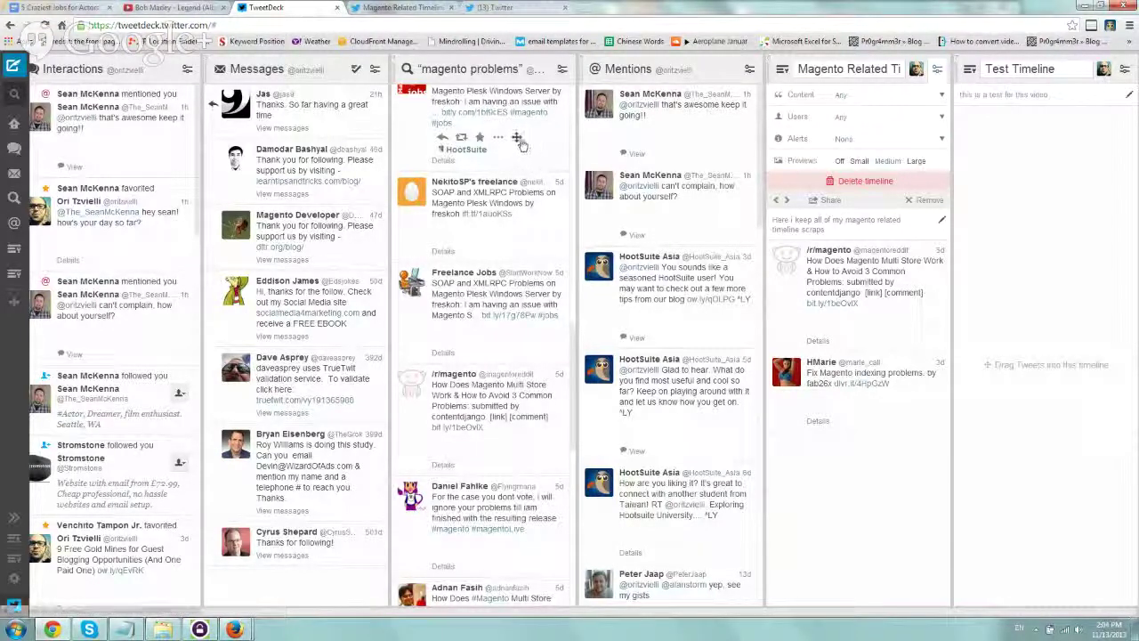
Add the top magento jobs tweet and the Freelance Jobs tweet to Test Timeline
left_click_drag(517, 140, 1081, 146)
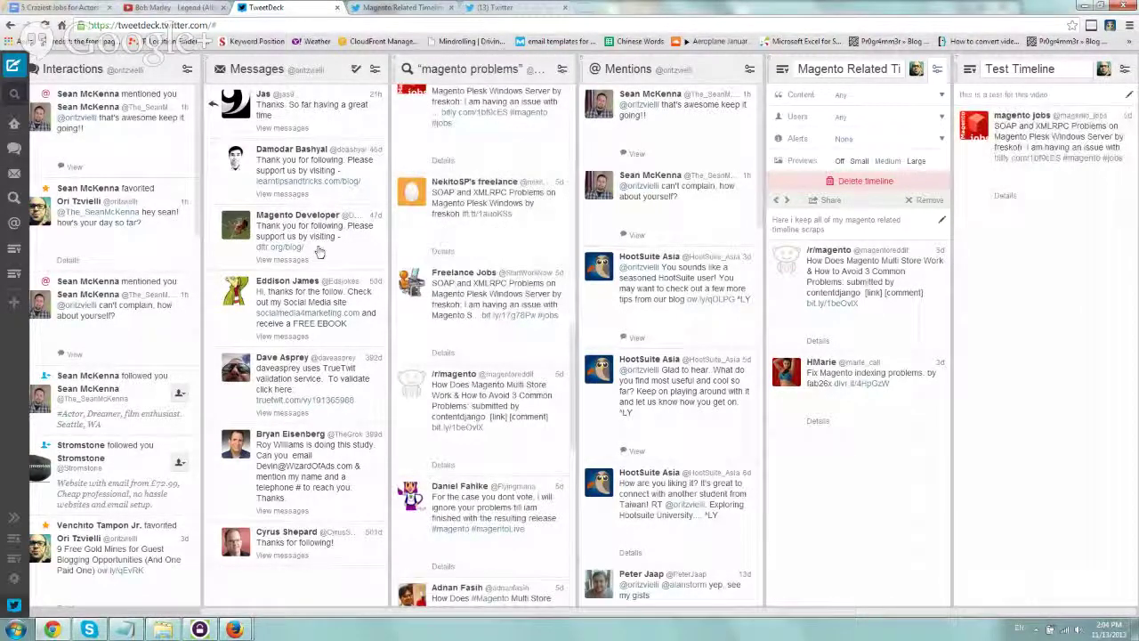
left_click(499, 331)
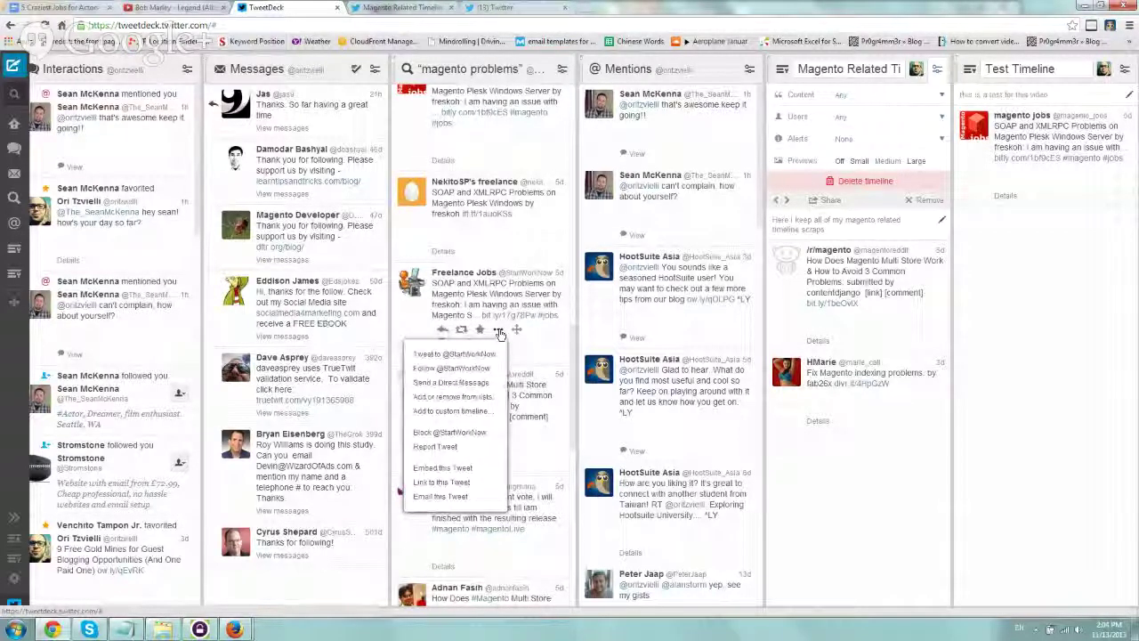
left_click(470, 414)
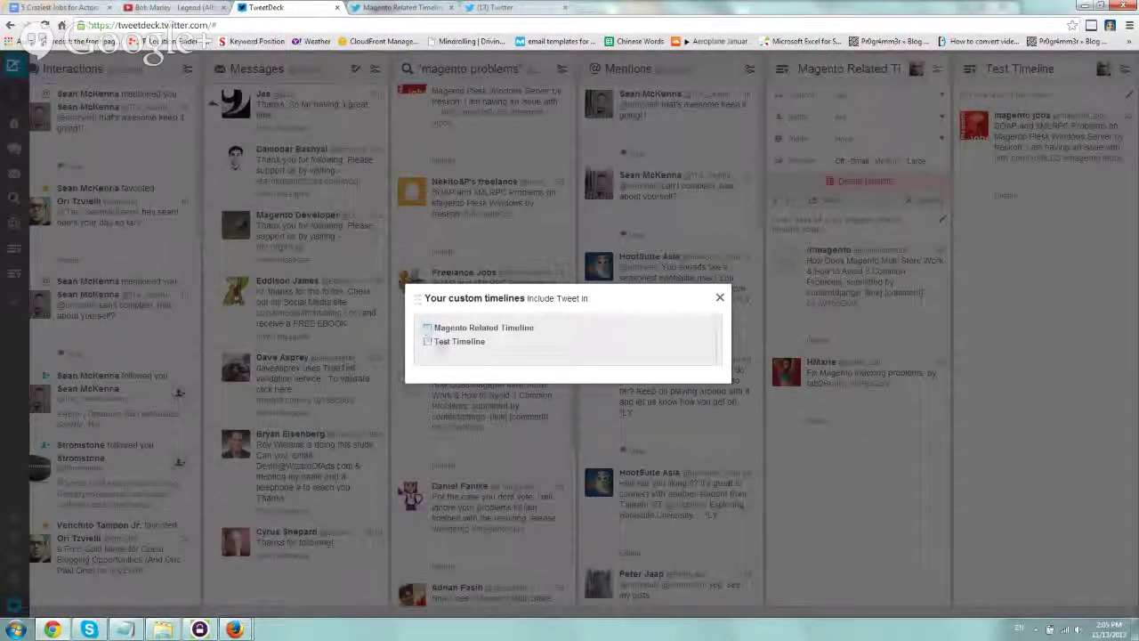
left_click(428, 341)
left_click(427, 328)
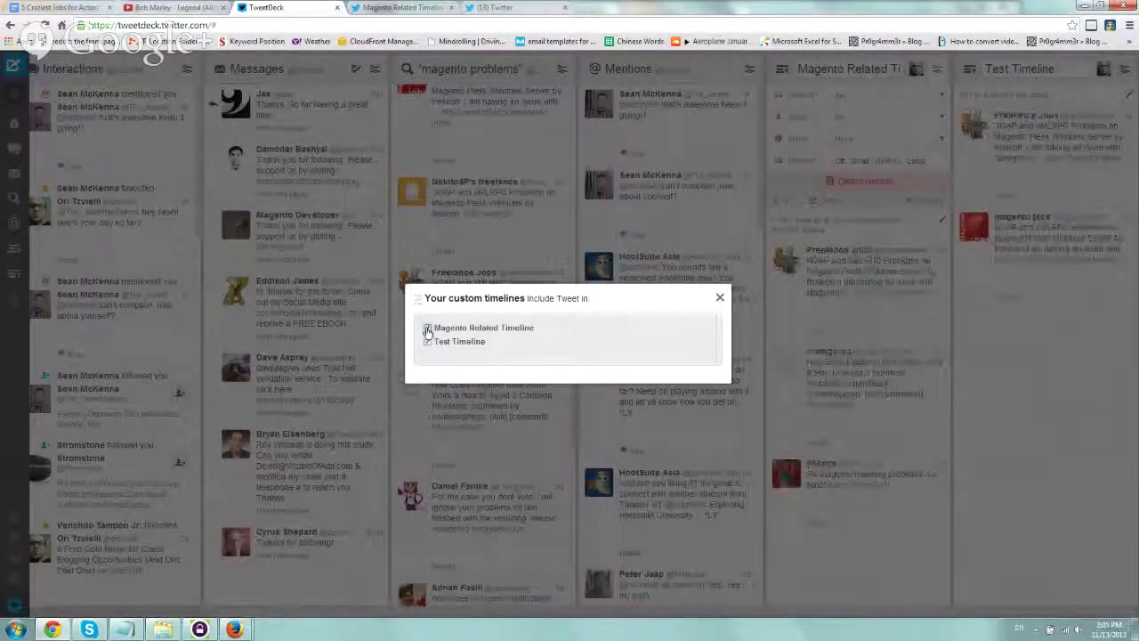
left_click(427, 329)
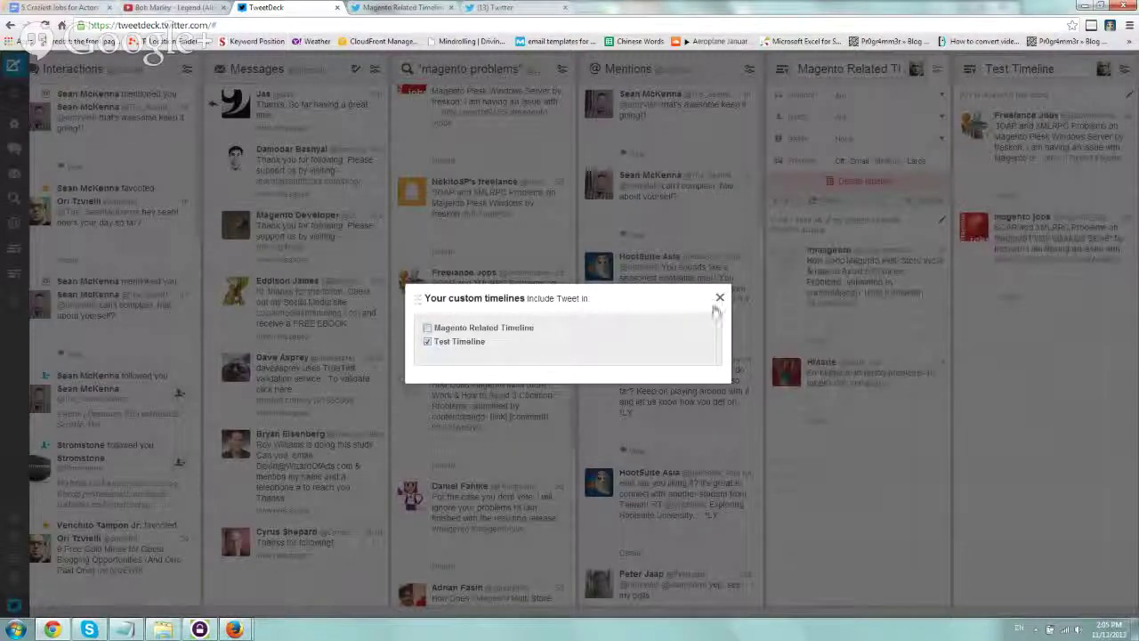
left_click(719, 299)
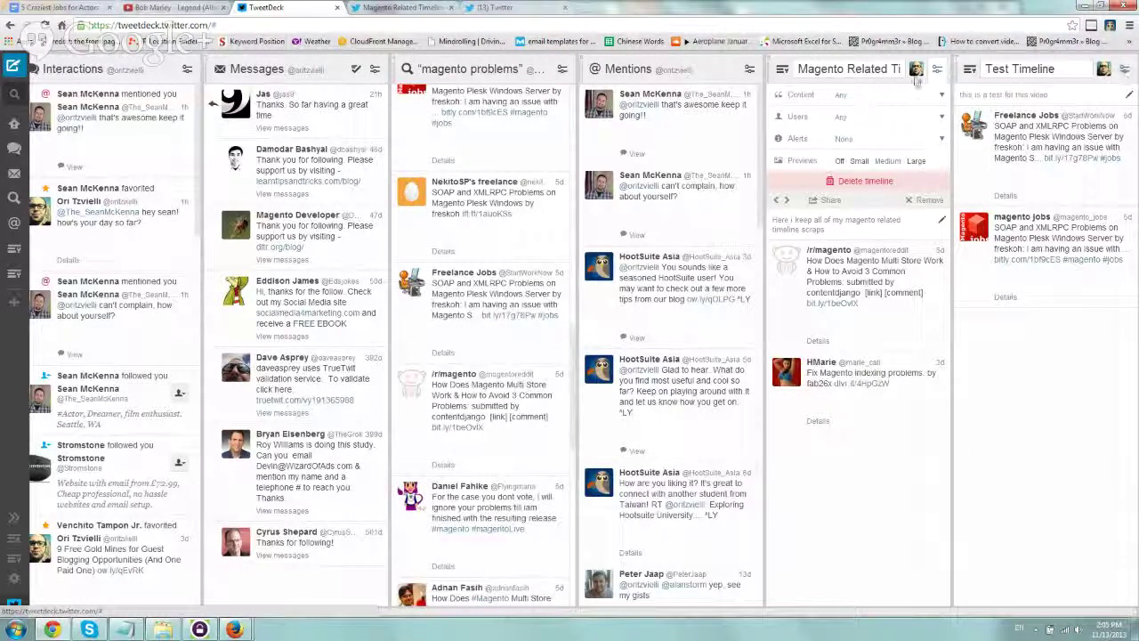
Expand the Test Timeline and Magento Related Timeline settings, then choose Share for Magento Related Timeline
left_click(1125, 71)
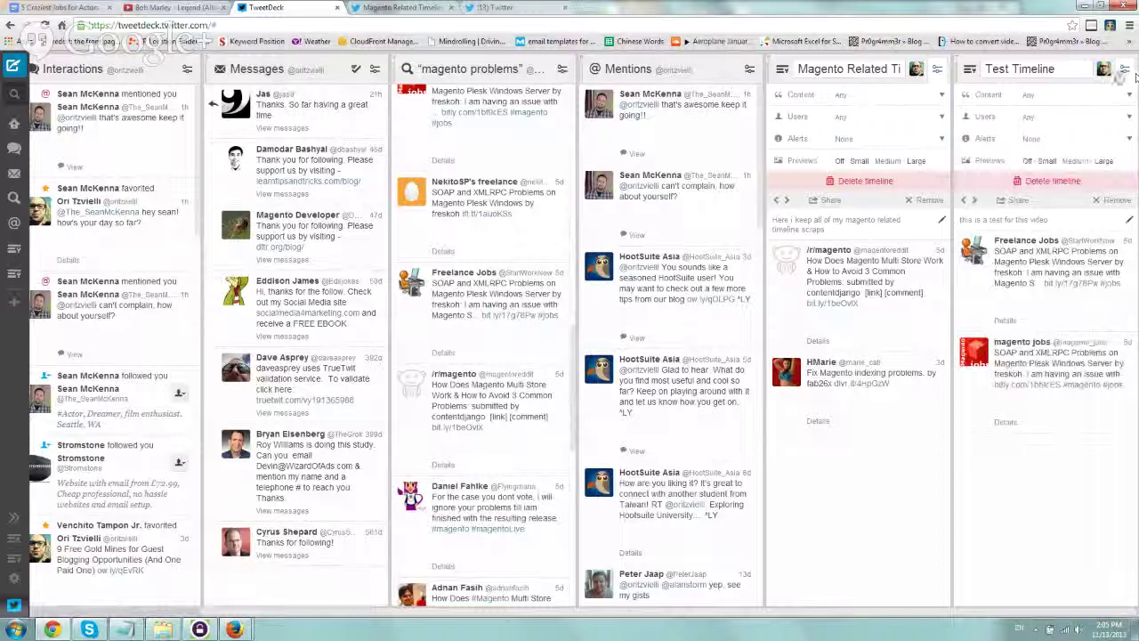
left_click(1126, 78)
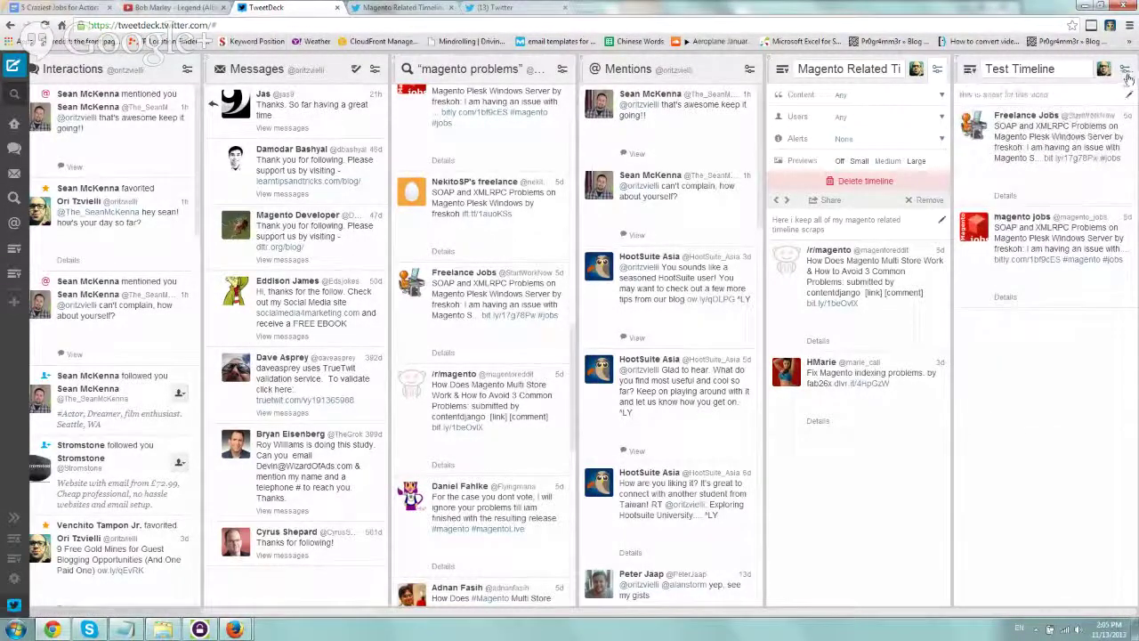
left_click(1125, 71)
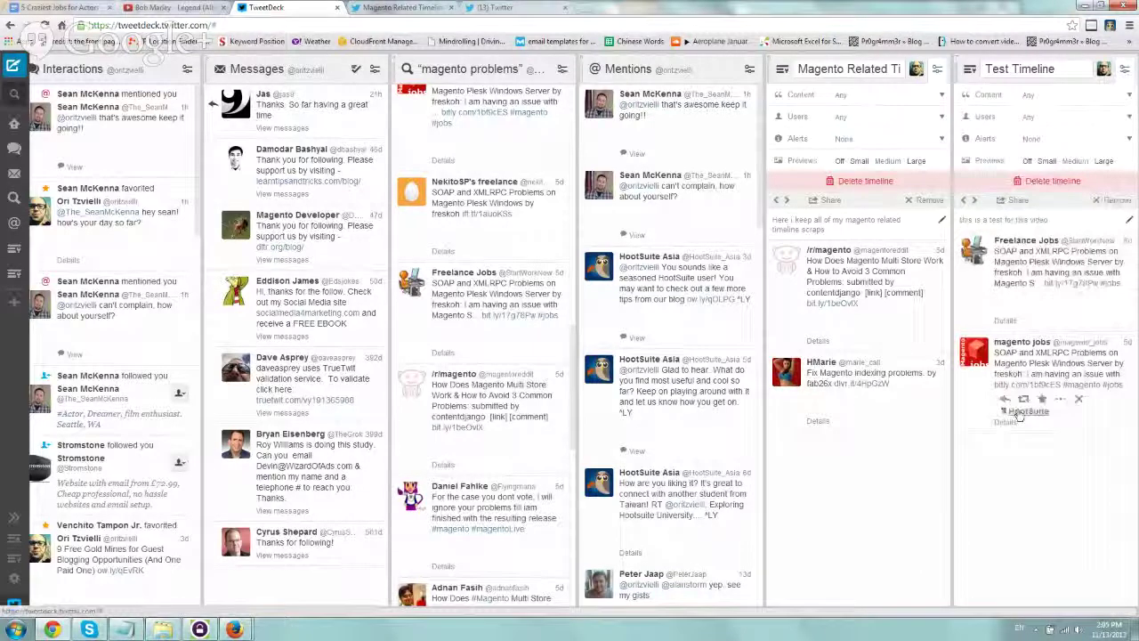
mouse_move(854, 391)
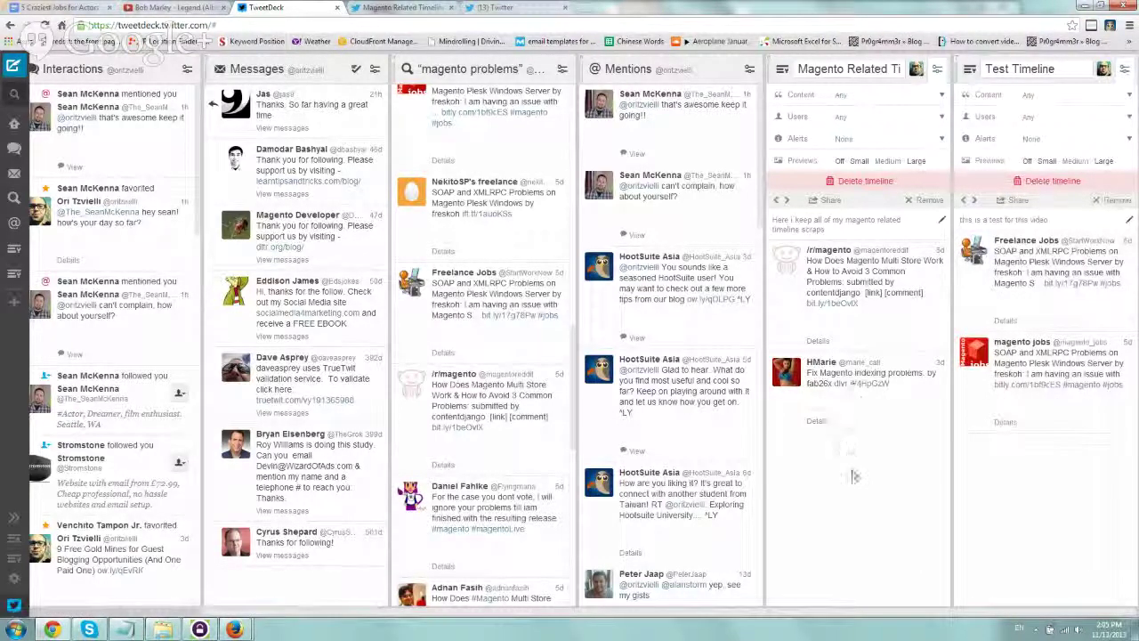
left_click(937, 71)
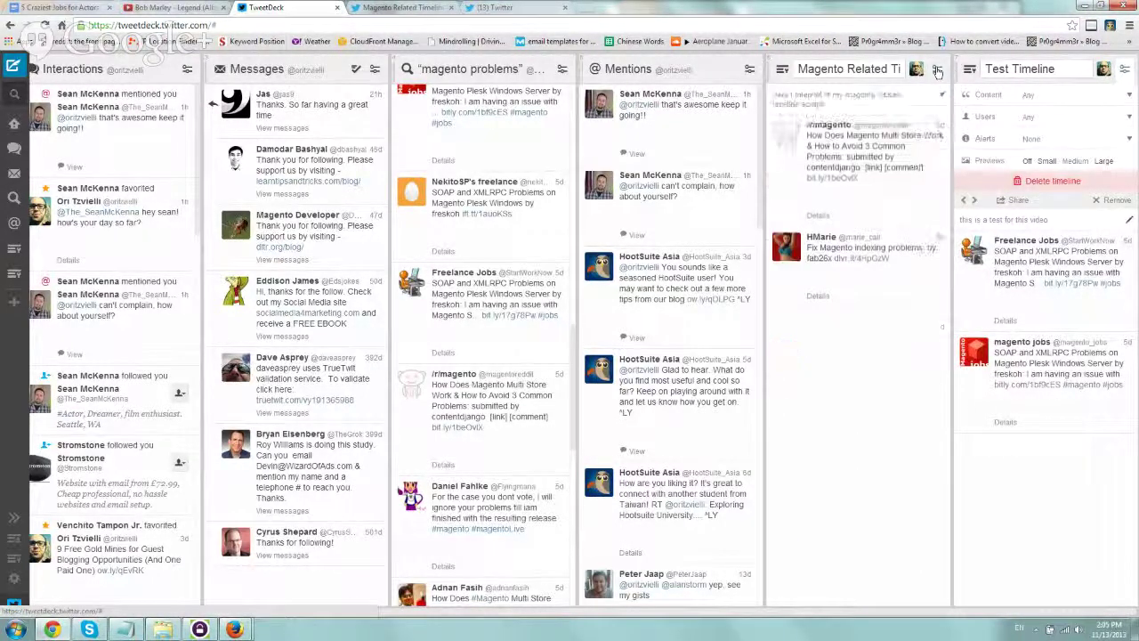
left_click(937, 71)
left_click(938, 72)
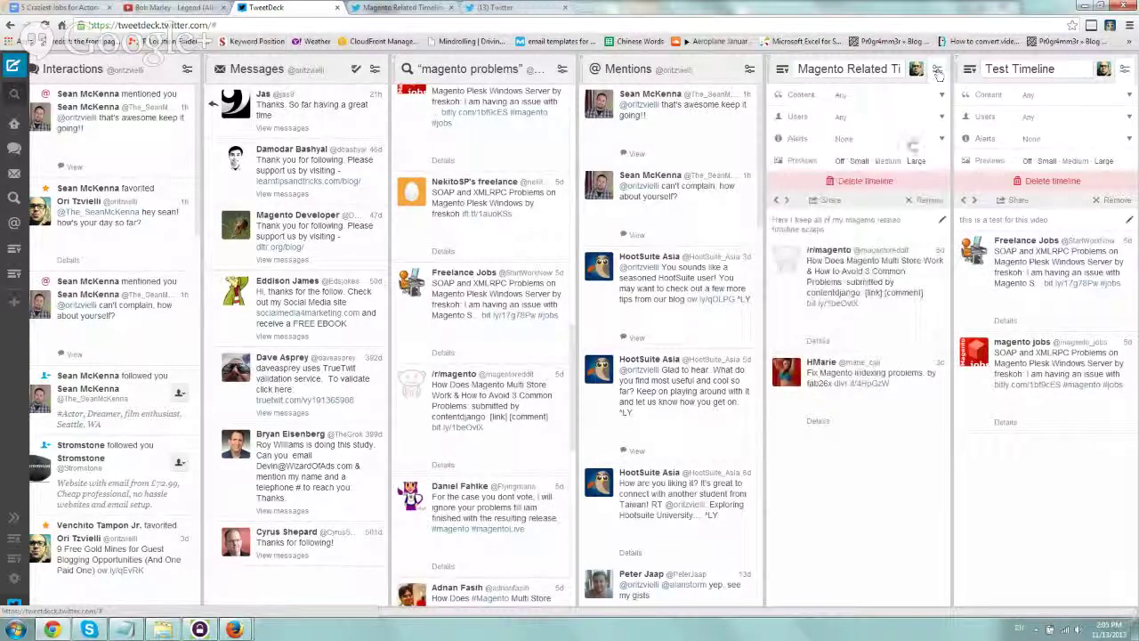
left_click(830, 201)
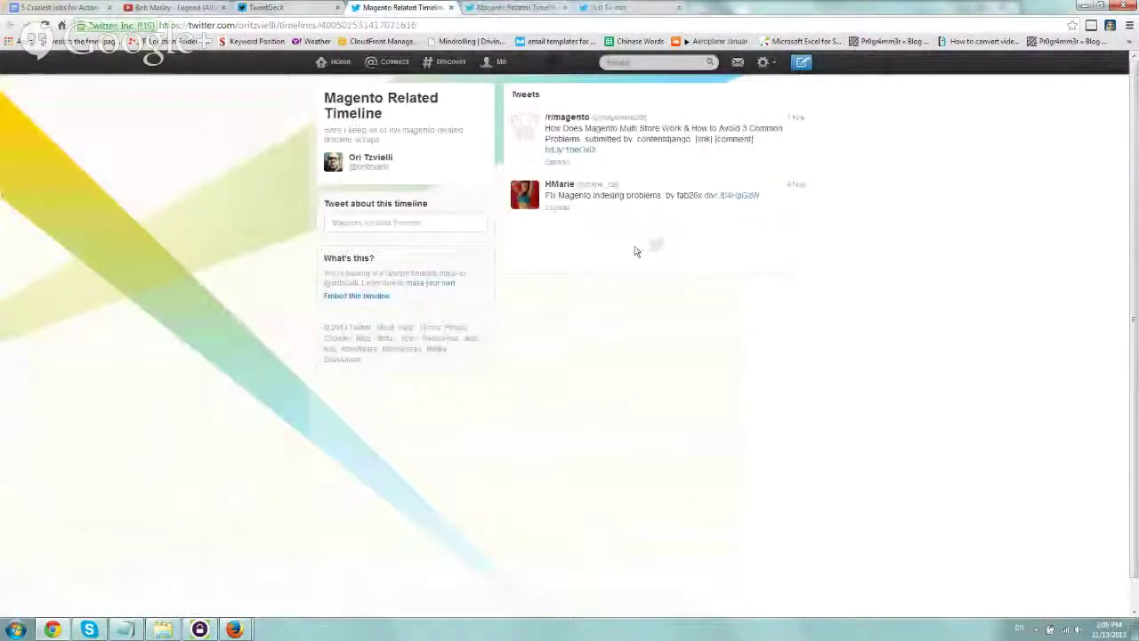
View Magento Related Timeline on twitter.com, start a tweet about it, then return to TweetDeck
double_click(258, 25)
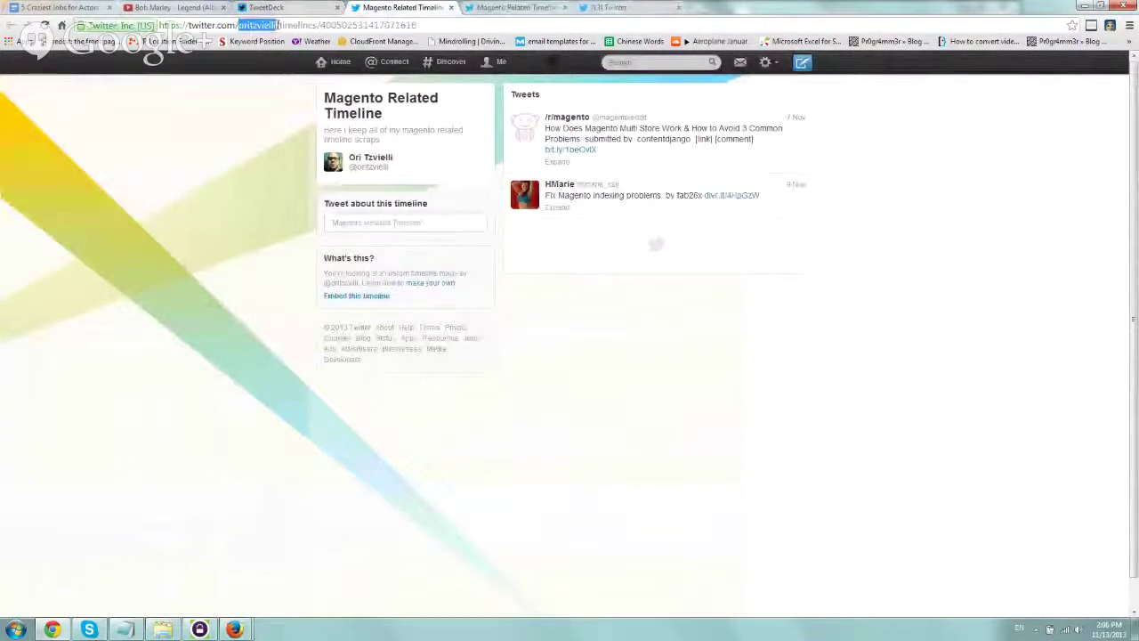
left_click(454, 218)
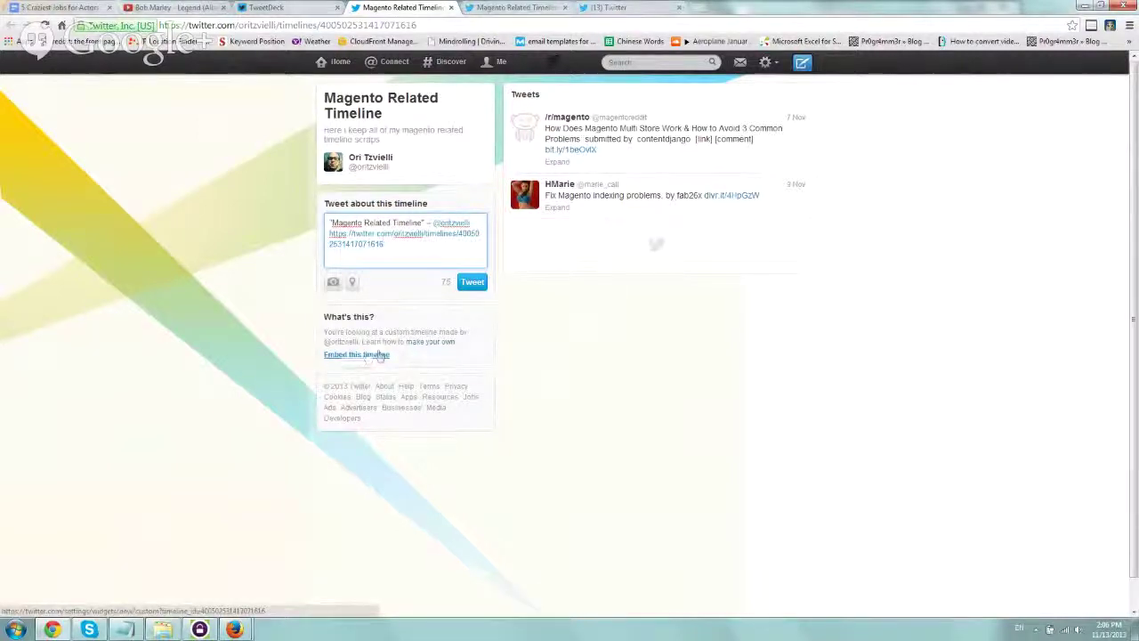
left_click(294, 7)
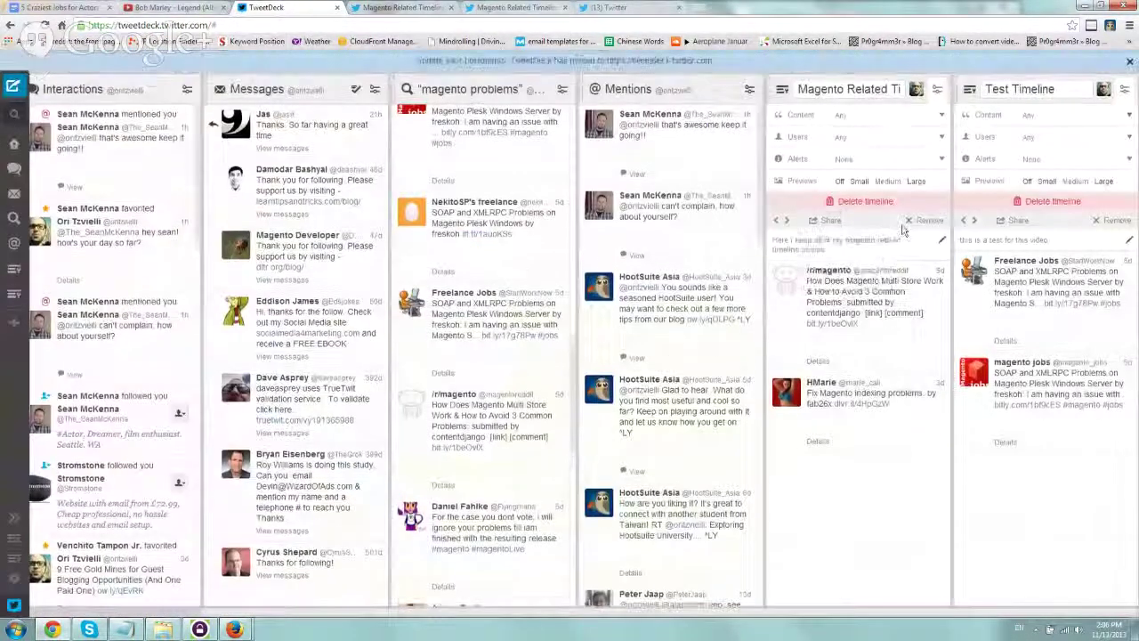
Create a Light-themed widget for Magento Related Timeline after previewing Dark, and copy its embed code
left_click(902, 229)
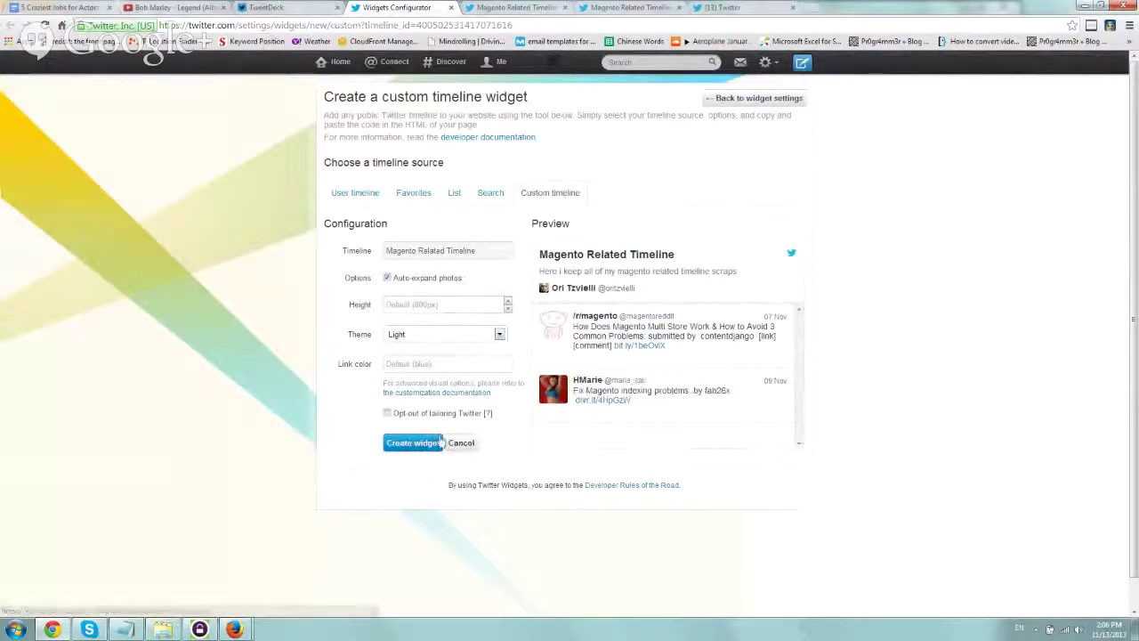
left_click(443, 335)
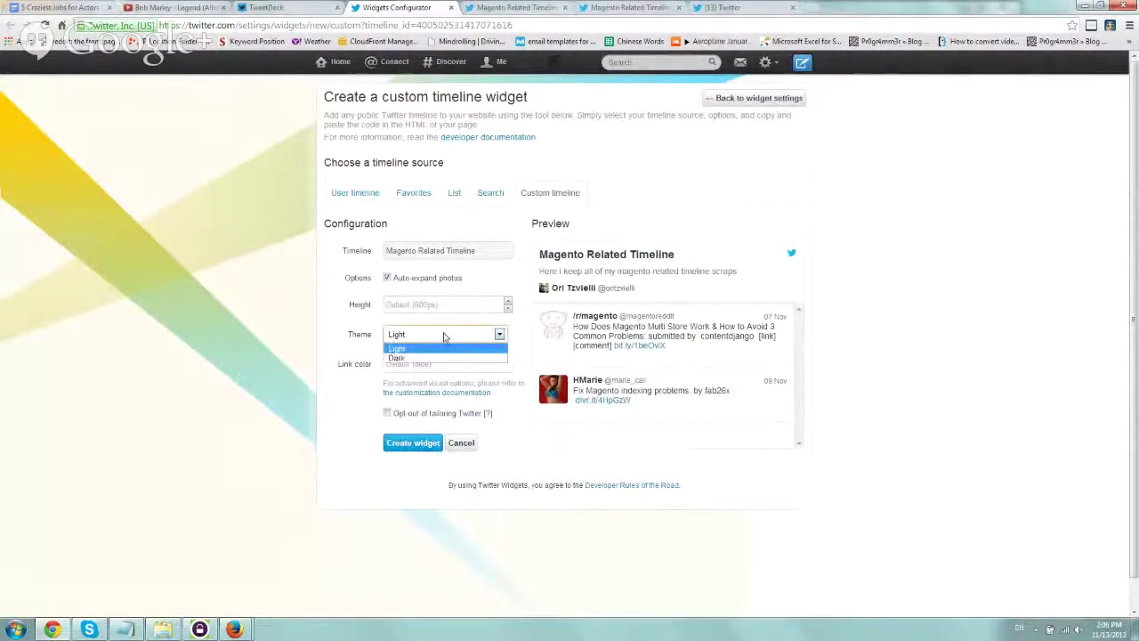
left_click(447, 361)
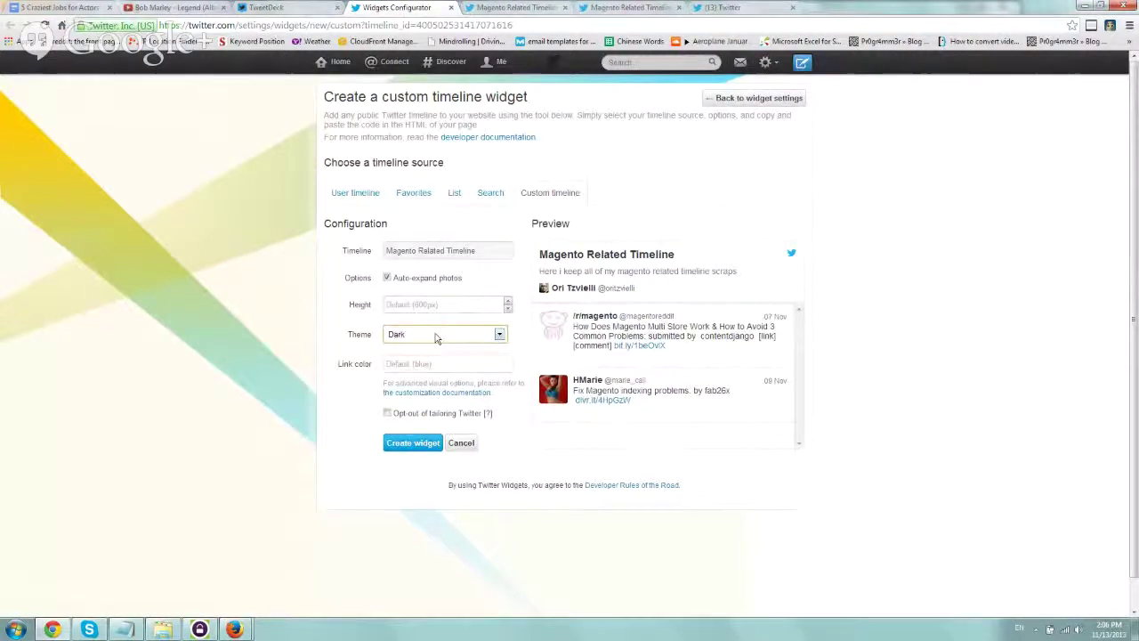
left_click(424, 334)
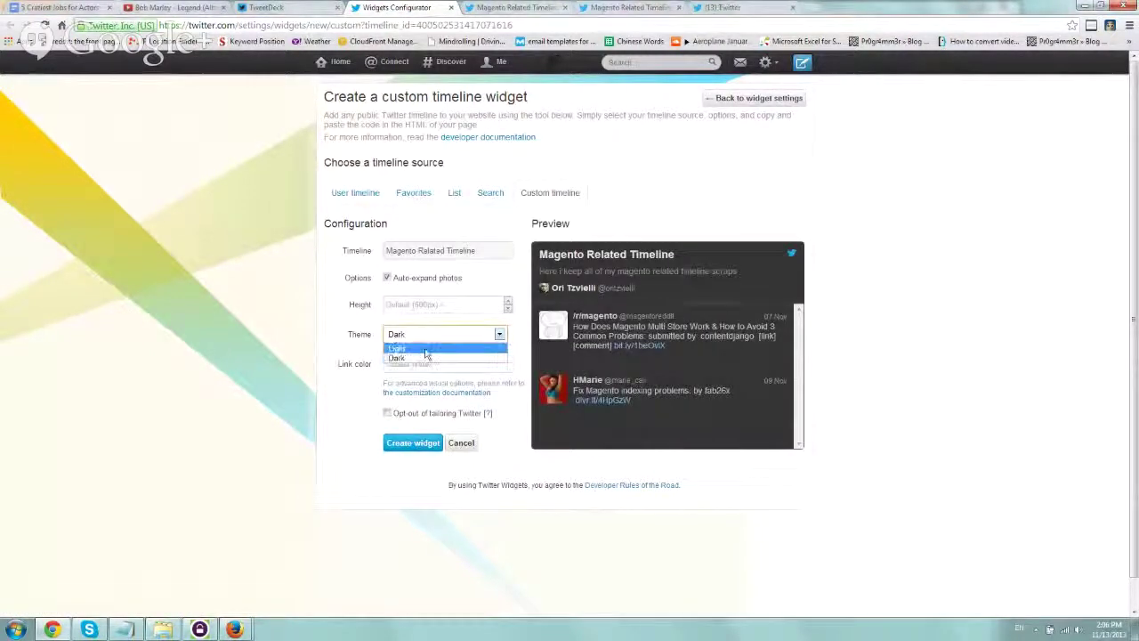
left_click(427, 348)
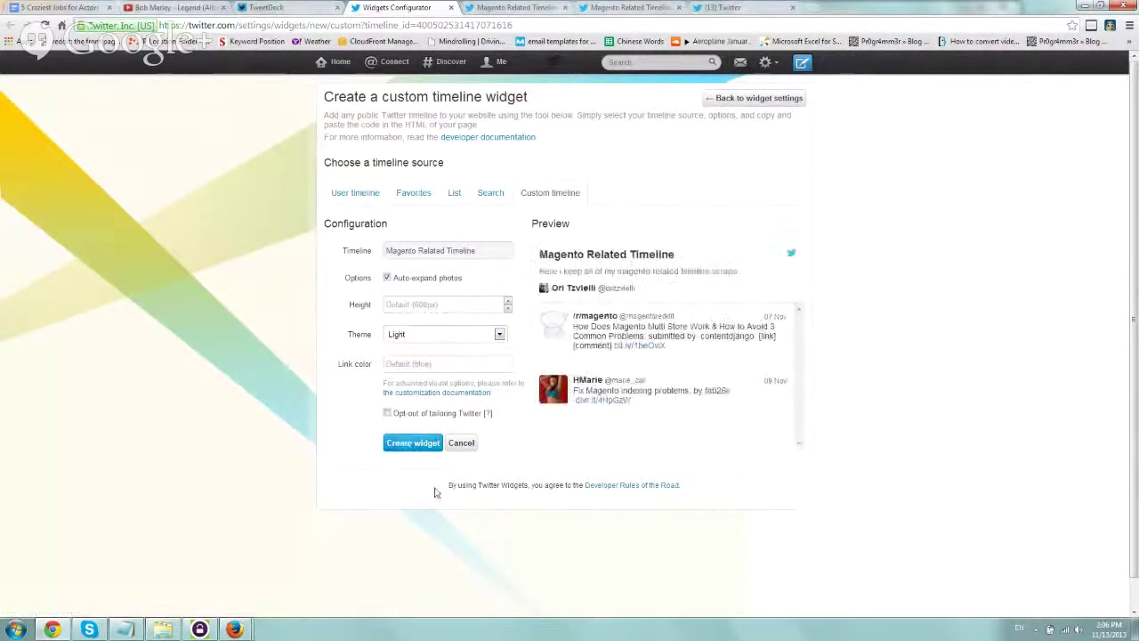
left_click(412, 445)
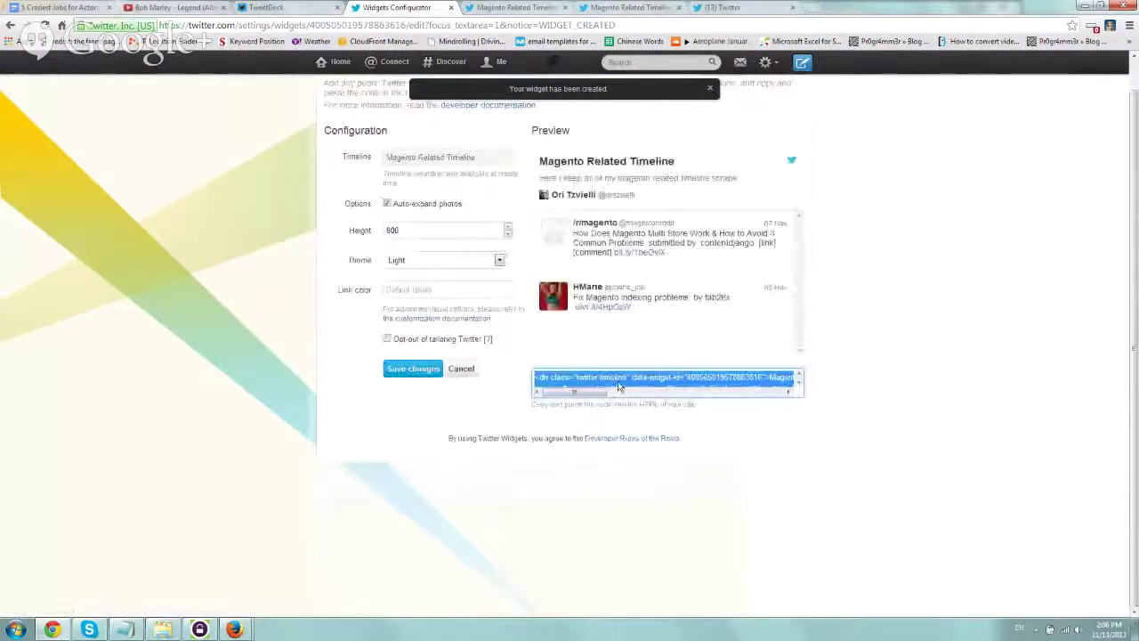
right_click(619, 381)
left_click(647, 437)
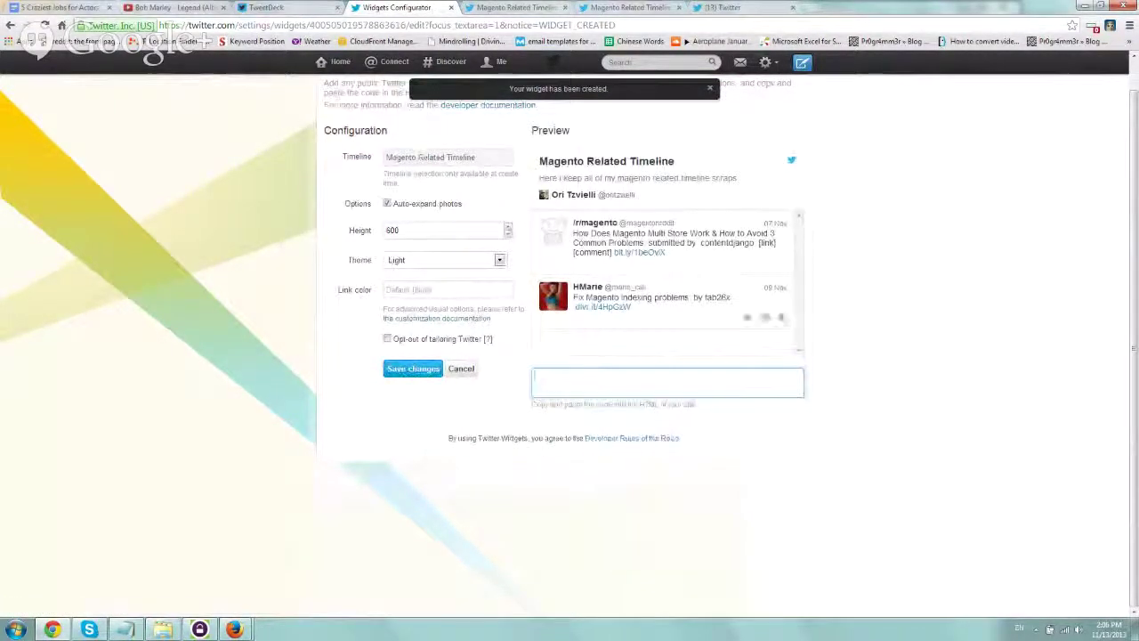
left_click(811, 7)
type("www.astralwebinc.com")
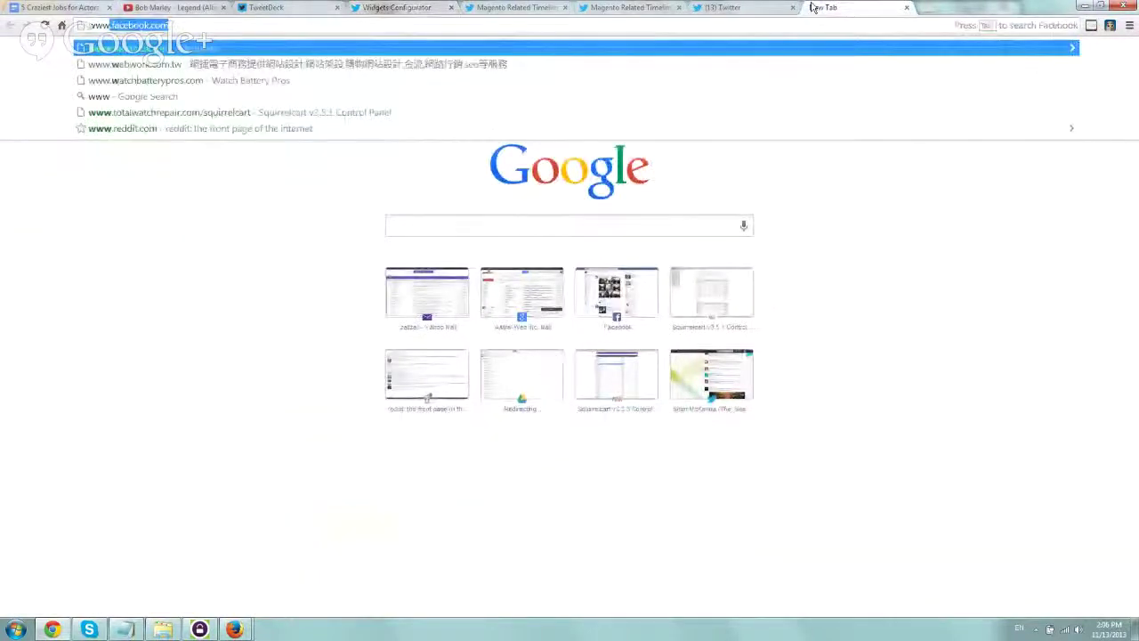
type("/blog")
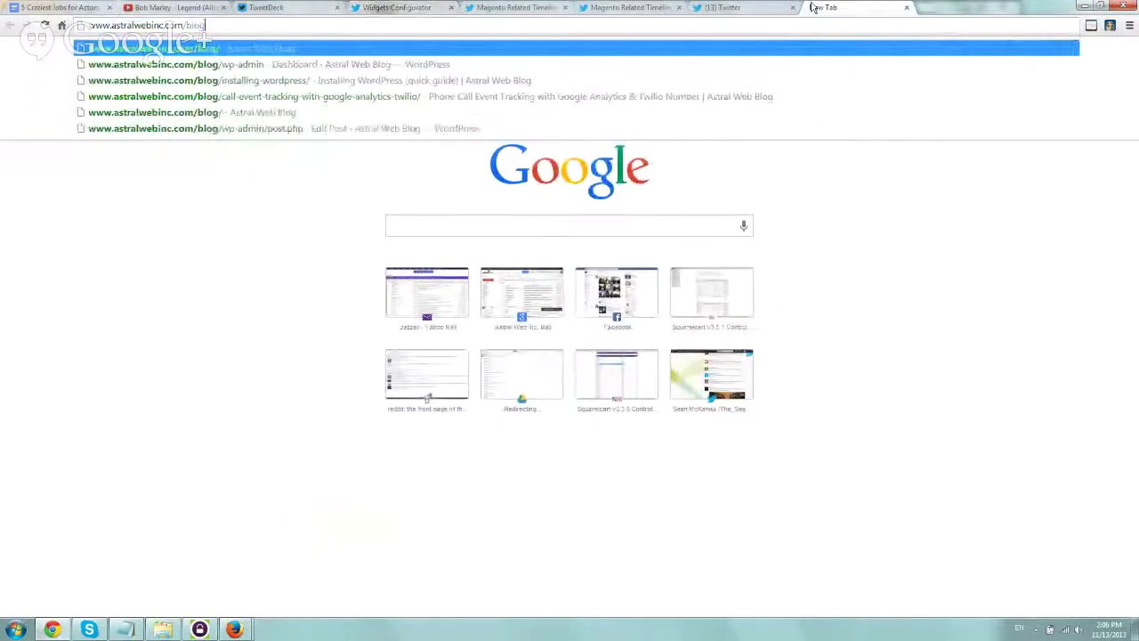
type("/wp-admin")
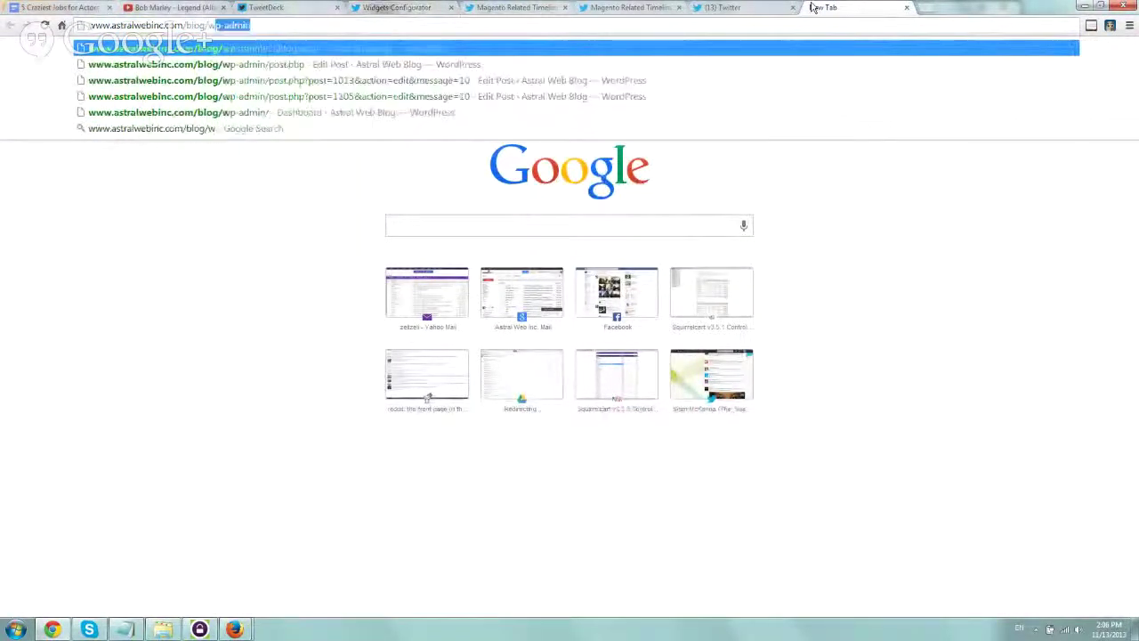
key("Return")
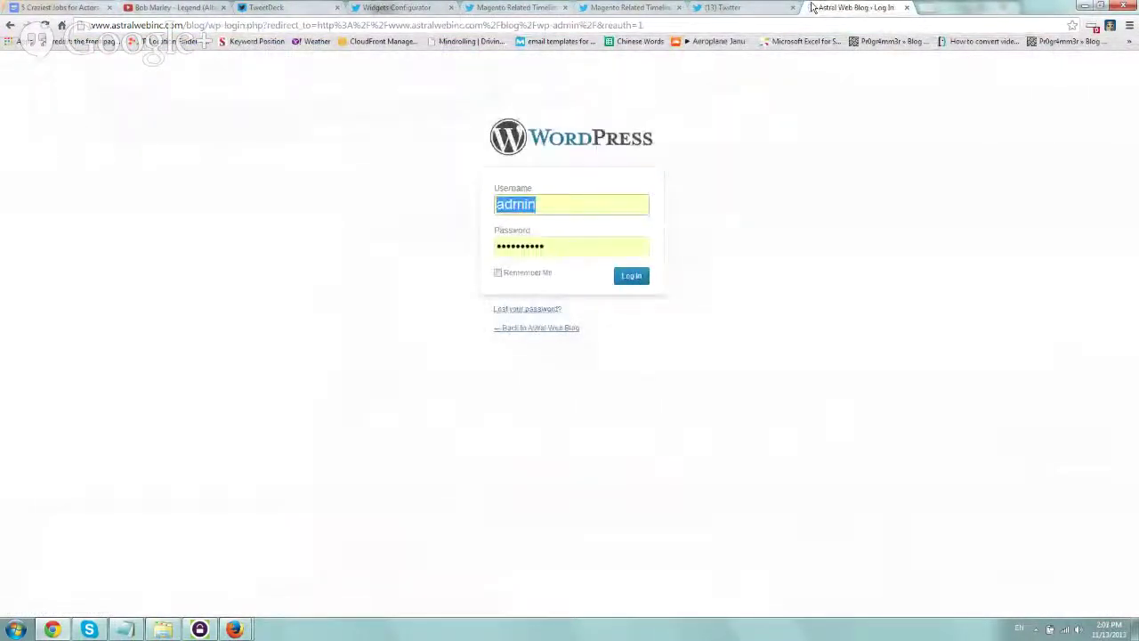
key("Return")
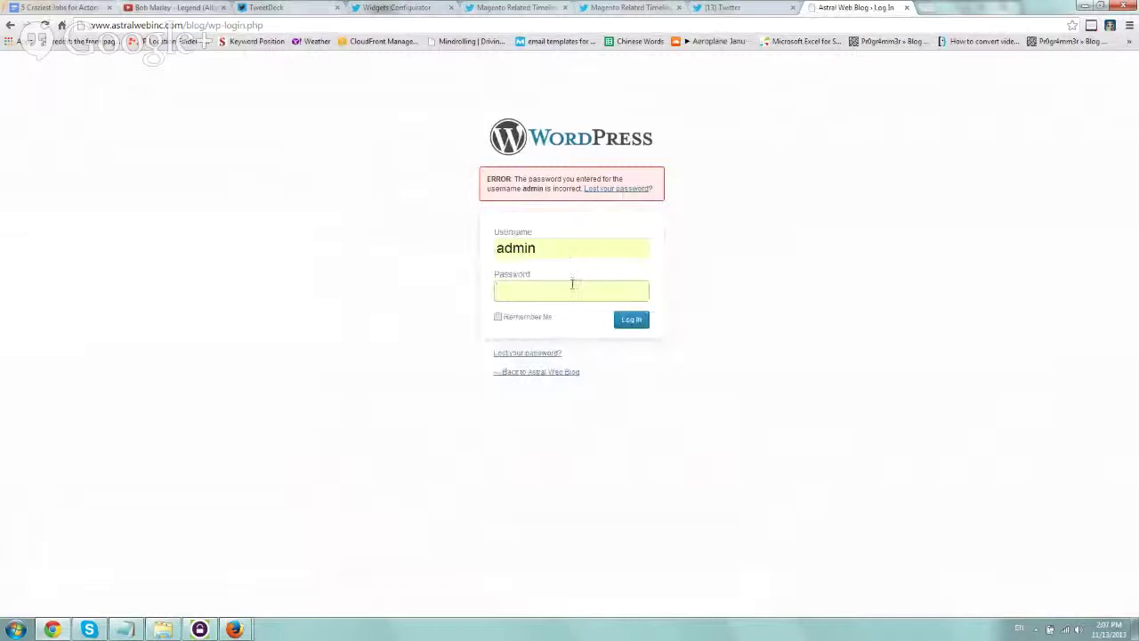
type("•••••••••••")
key("Return")
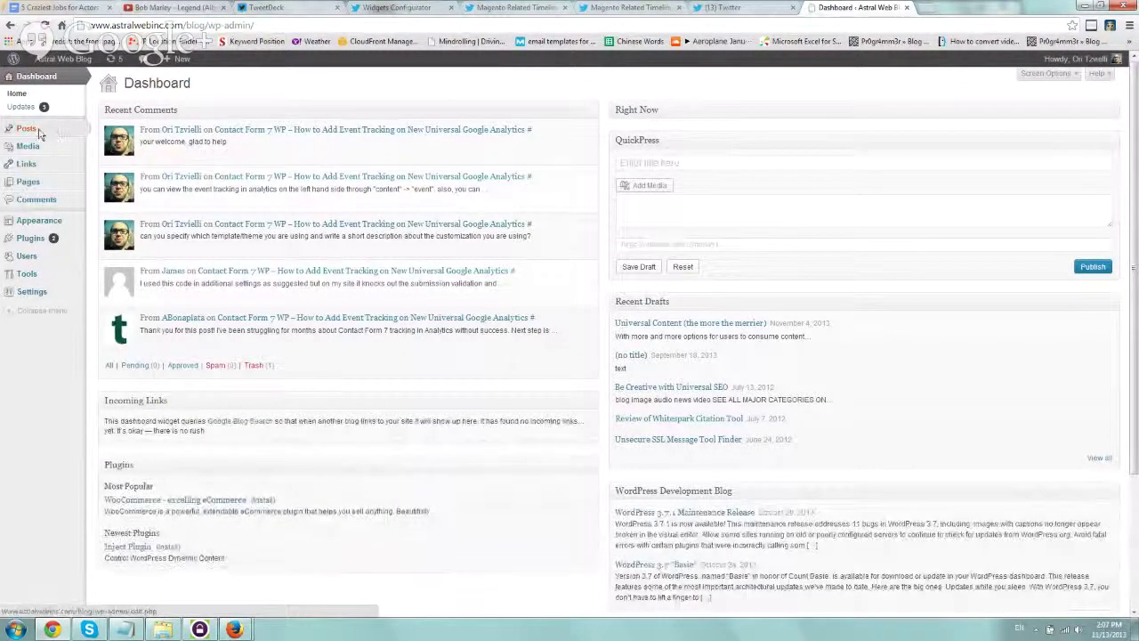
Publish a new post titled 'Test Custom Twitter Timeline' with the embed code pasted in its body
left_click(68, 133)
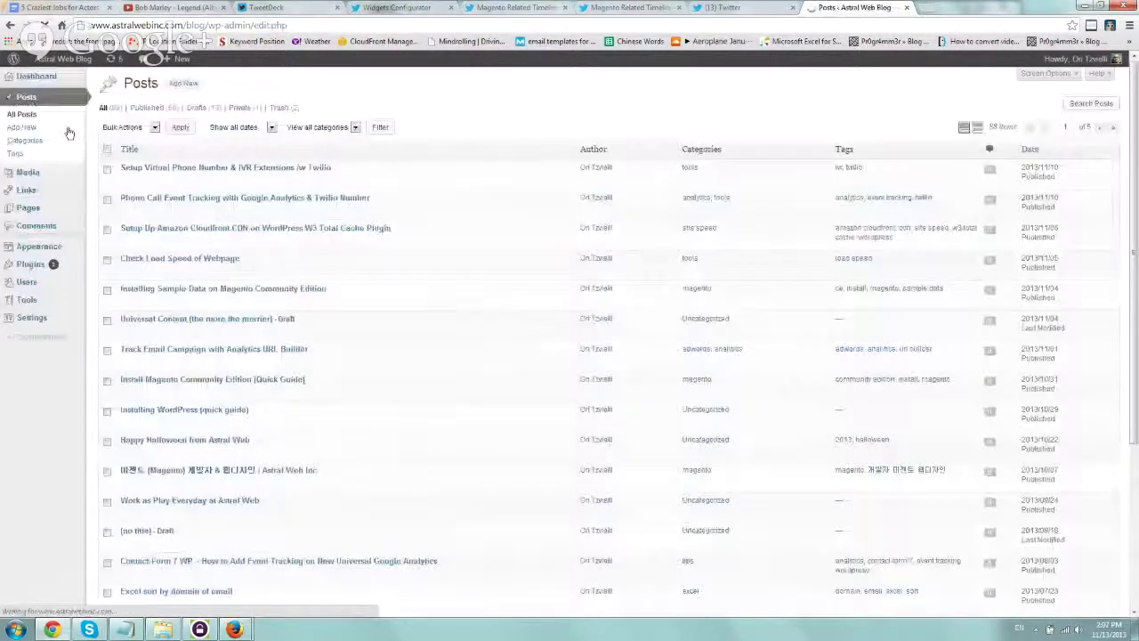
left_click(184, 83)
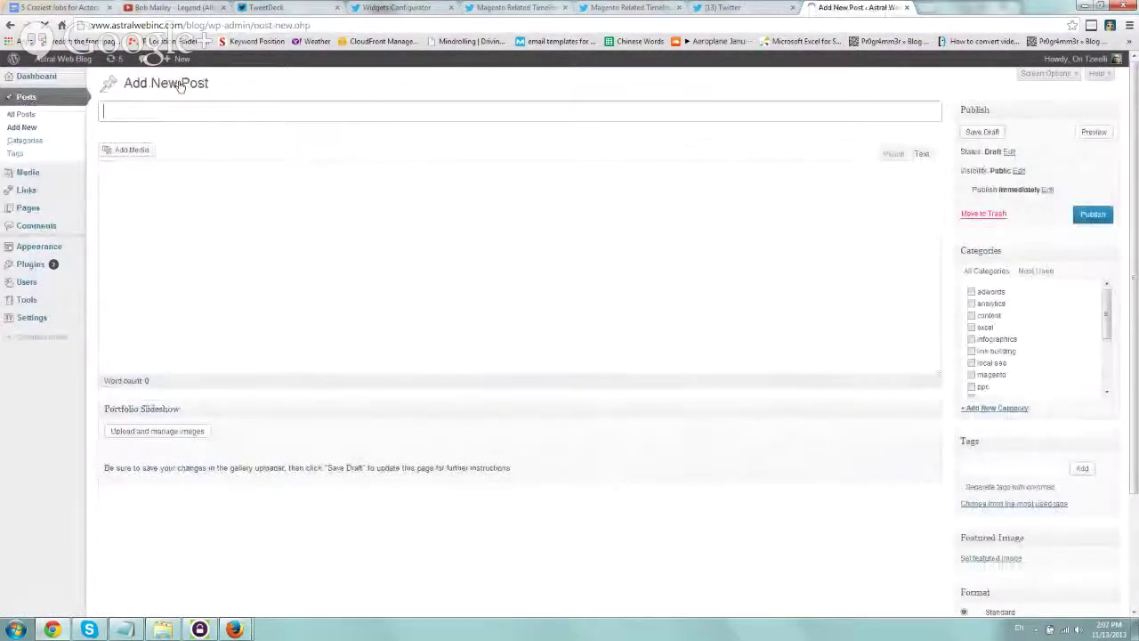
type("Test ")
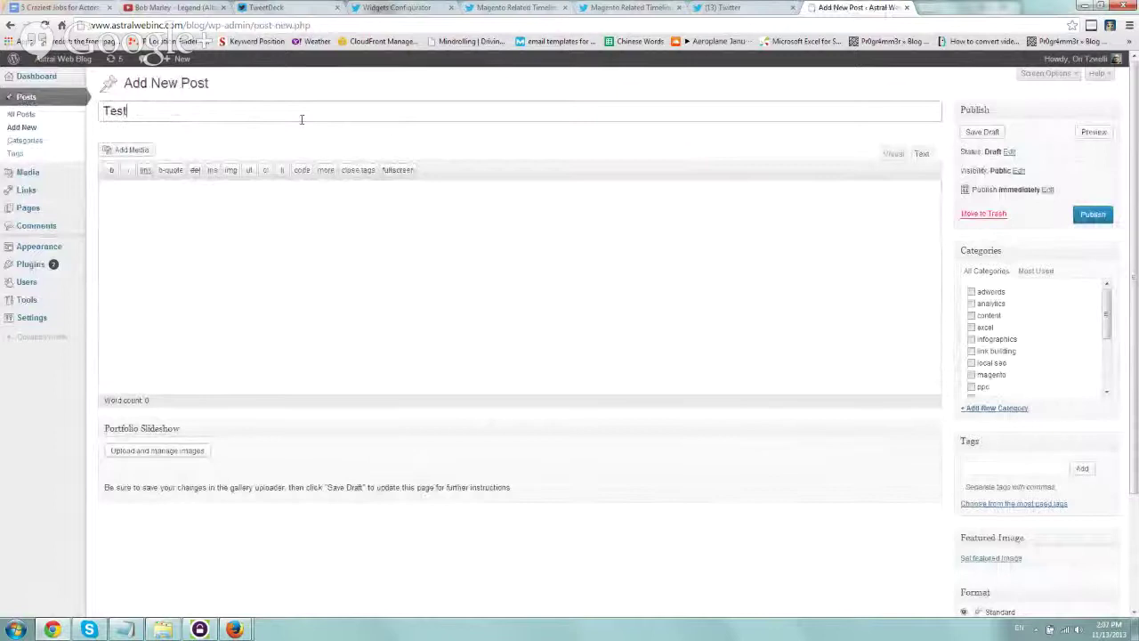
type("Custom Twitt")
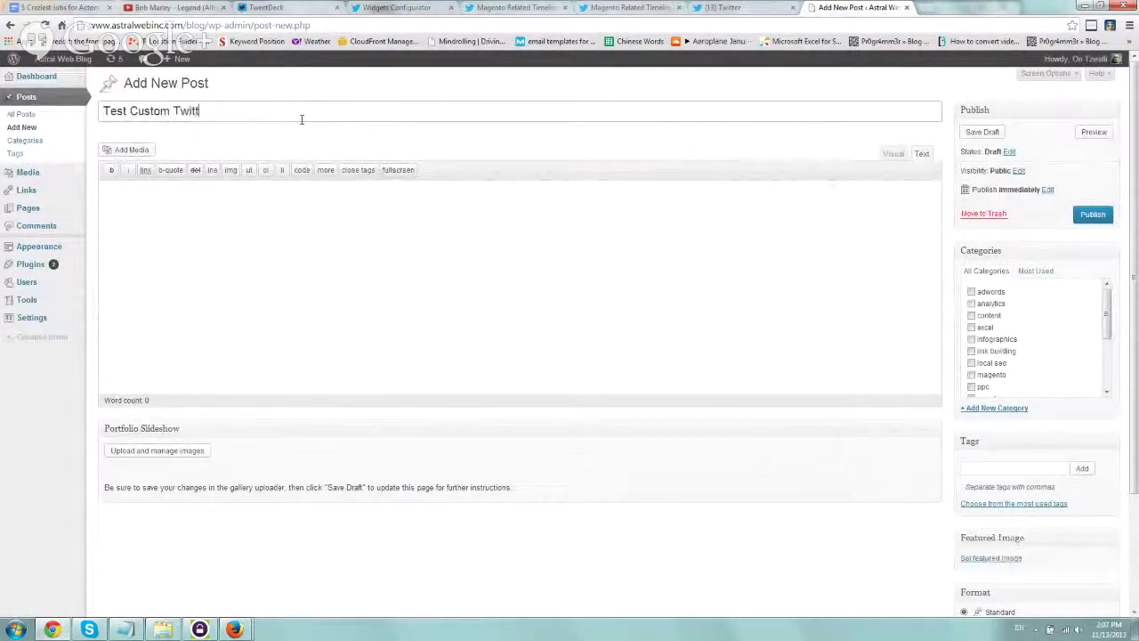
type("er Timeline")
key("Tab")
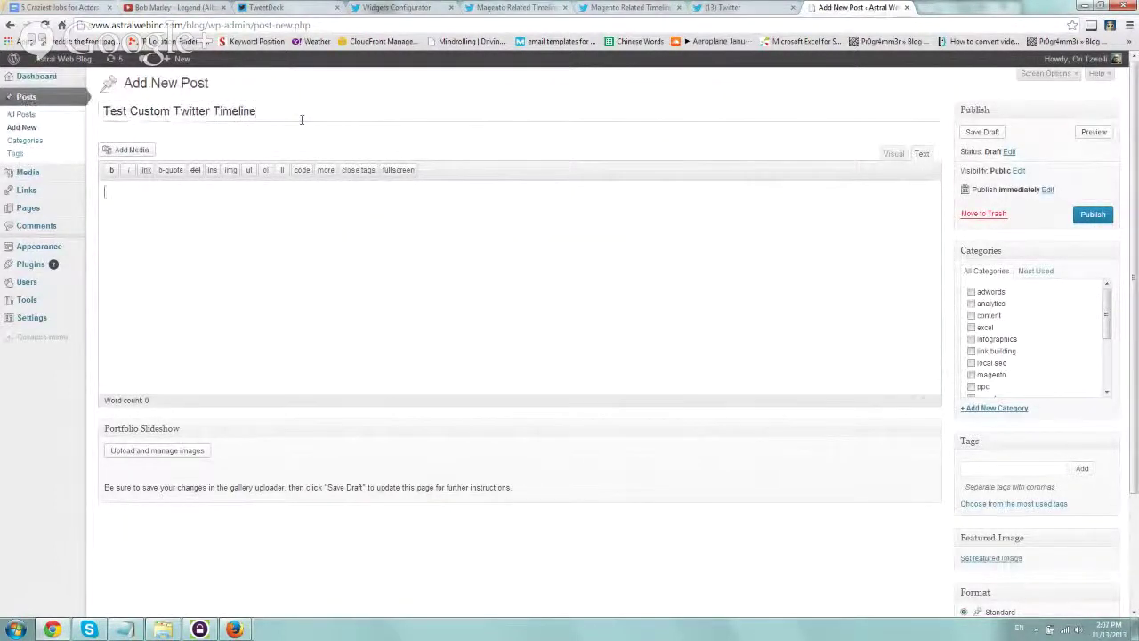
key("ctrl+v")
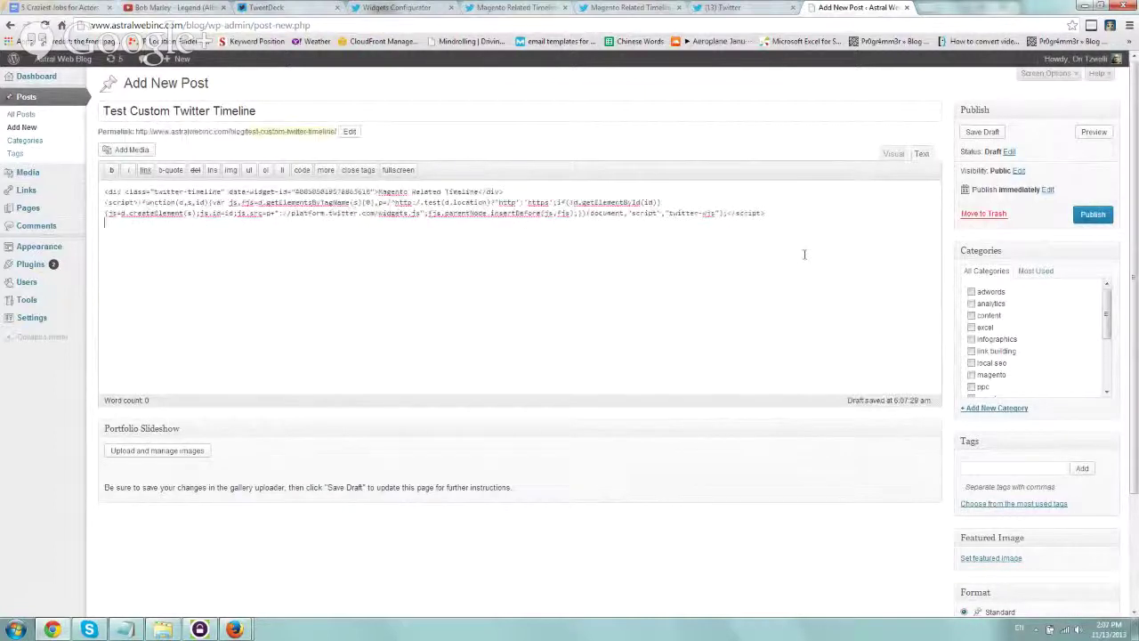
left_click(1094, 215)
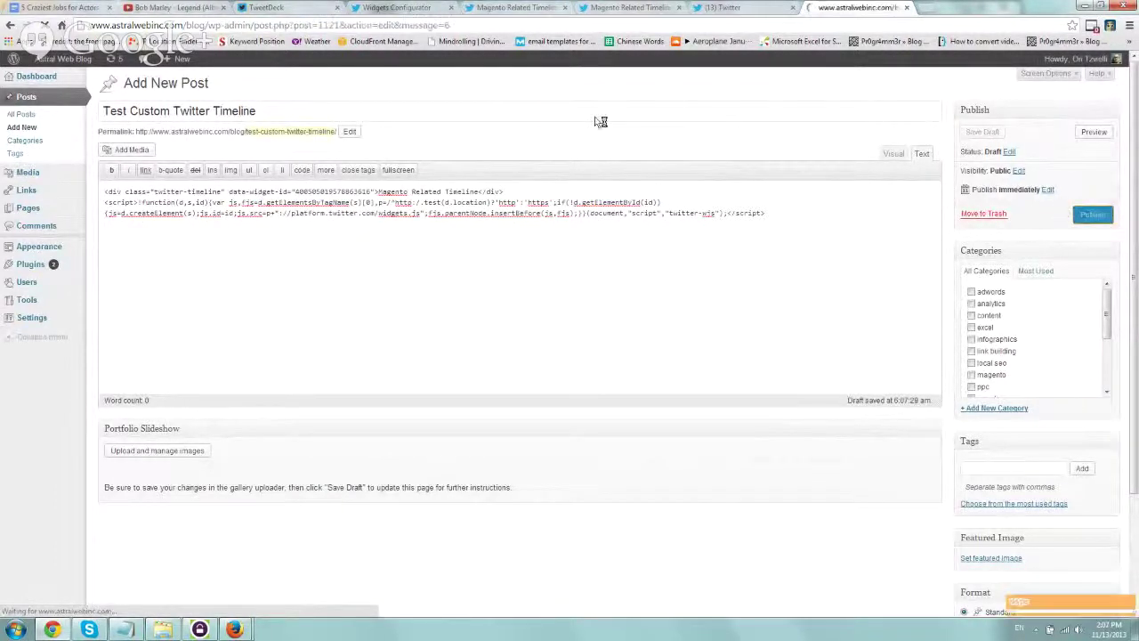
Open the published post in a new tab and scroll down to the live timeline widget
right_click(173, 115)
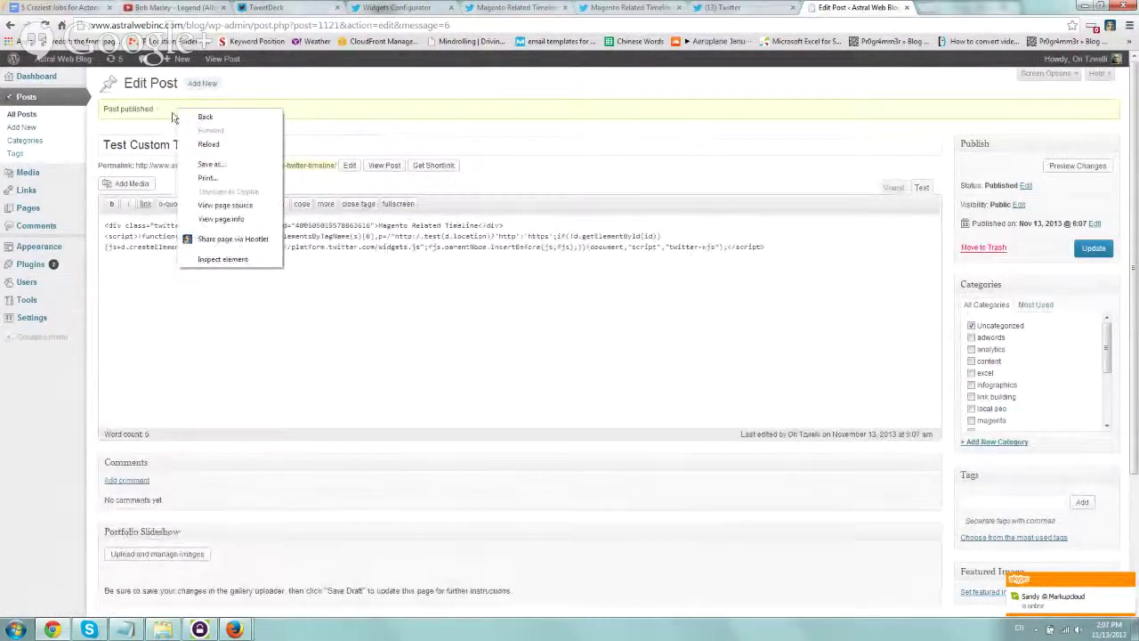
key("Escape")
right_click(229, 61)
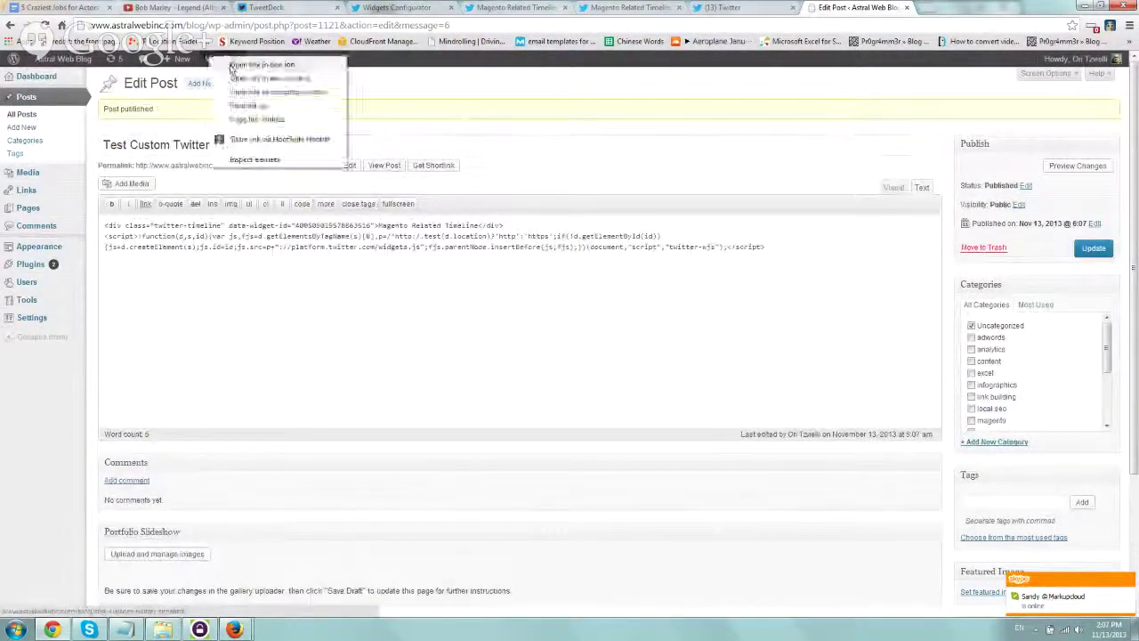
left_click(256, 64)
left_click(972, 7)
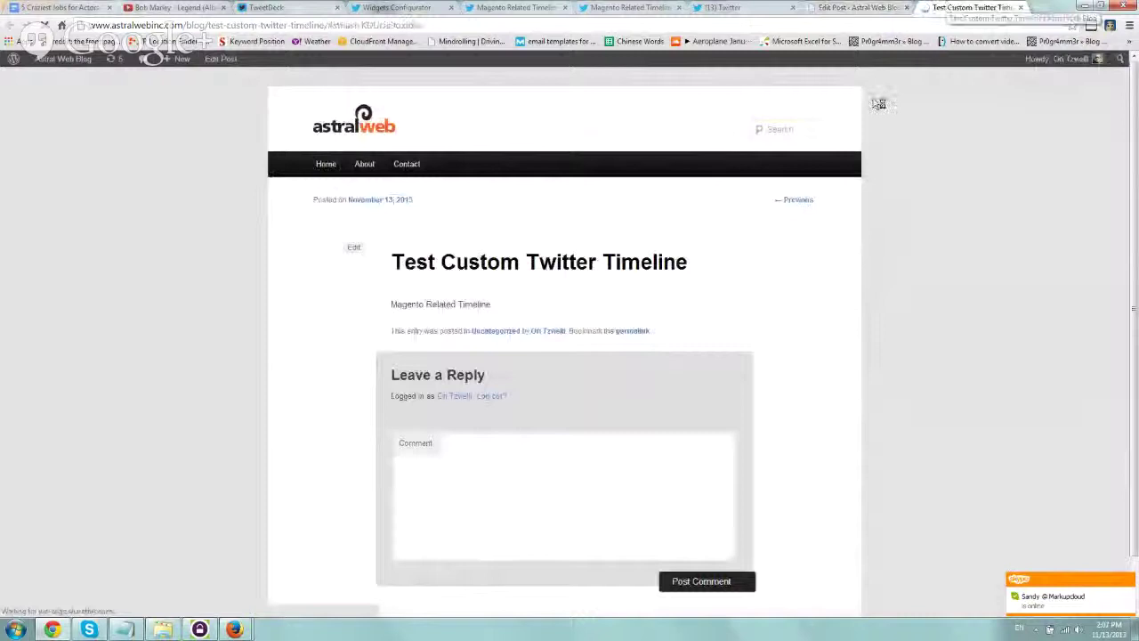
scroll(351, 382, "down", 1)
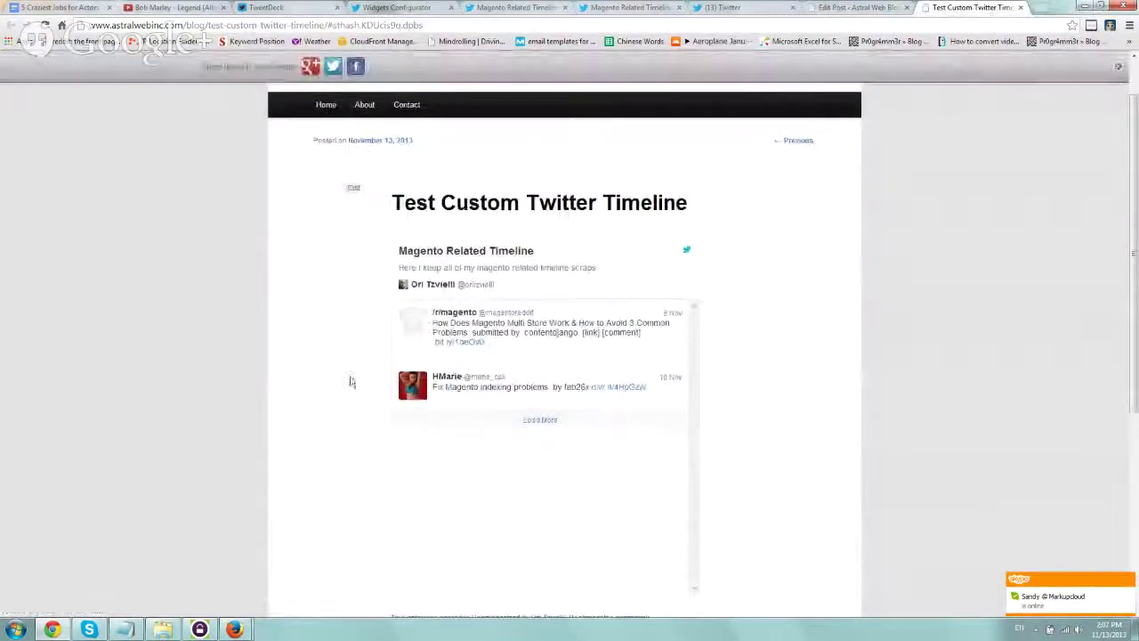
mouse_move(646, 311)
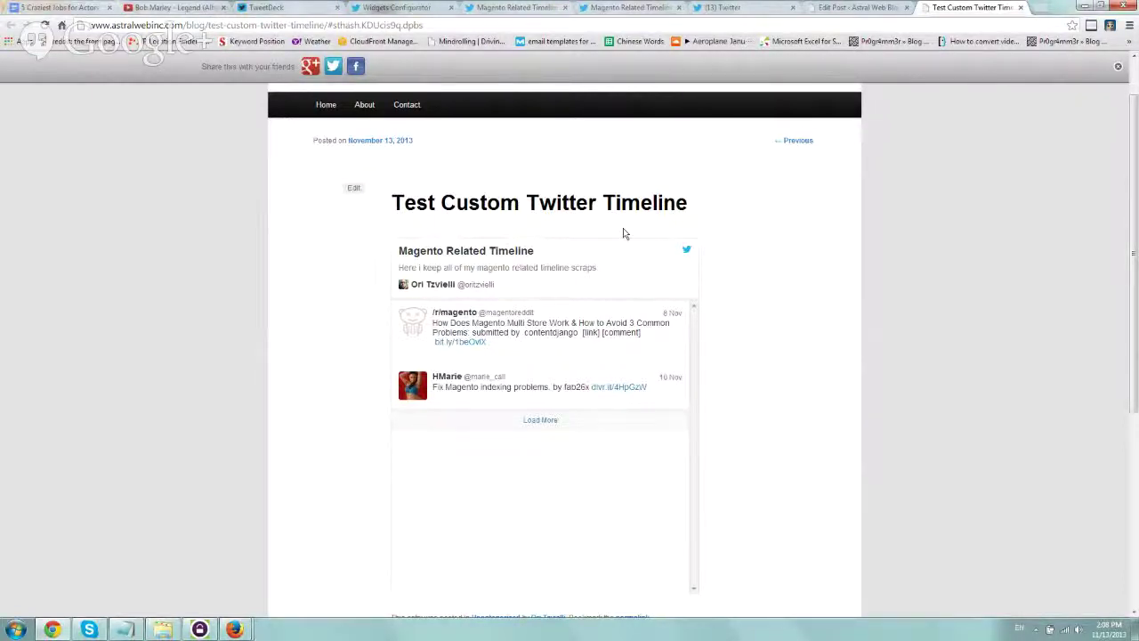
mouse_move(234, 629)
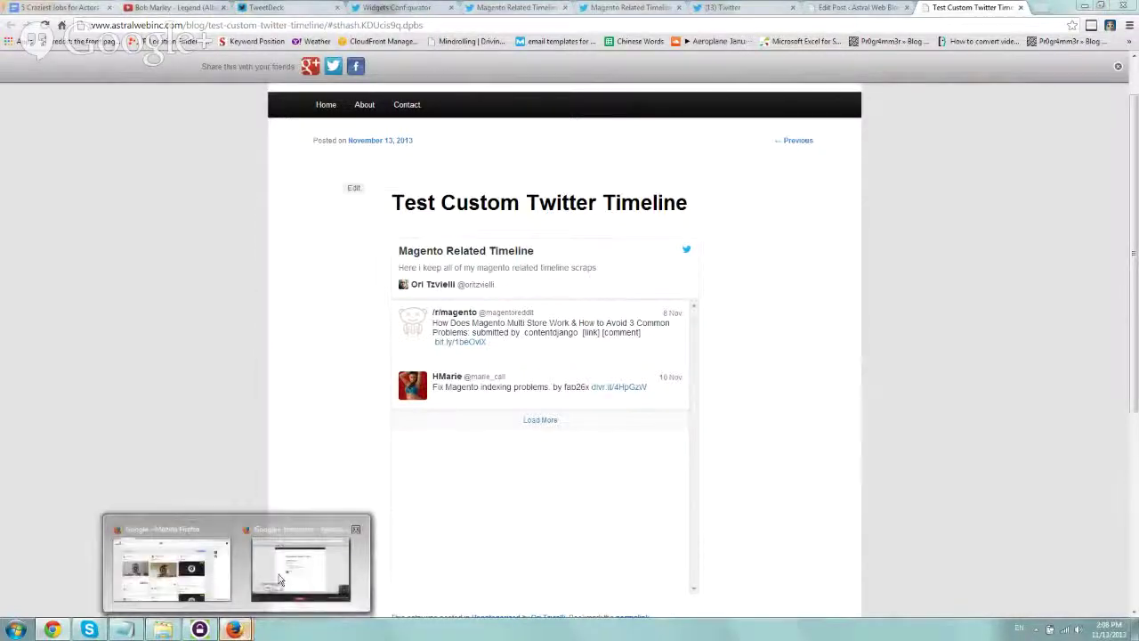